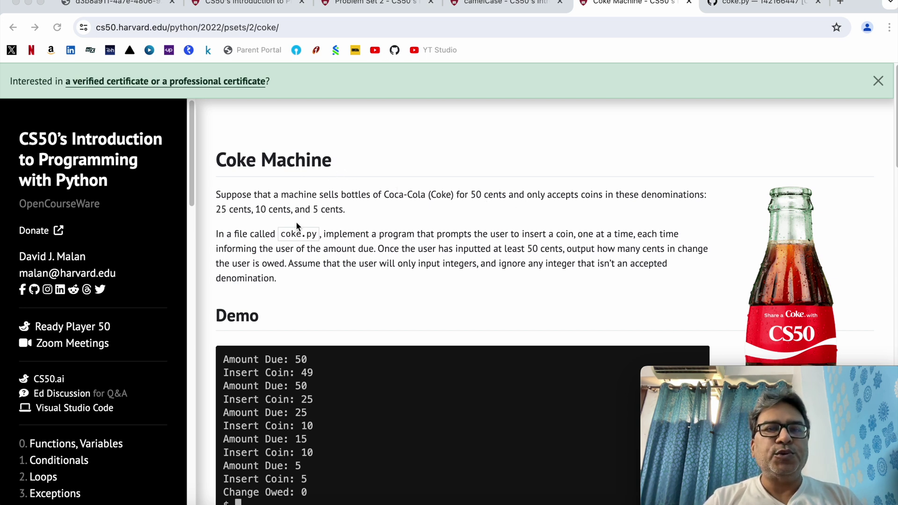
Review the camelCase, course welcome and Coke Machine problem pages.
{"action": "left_click", "coordinate": [501, 8]}
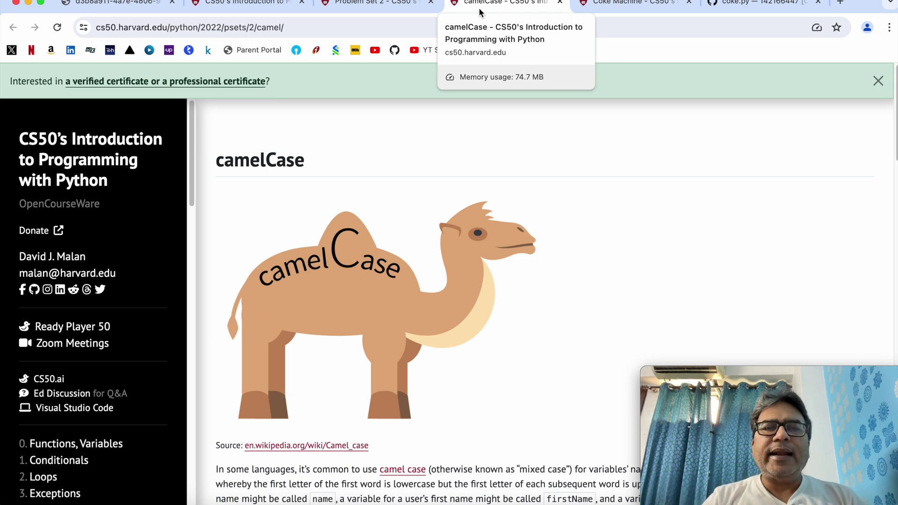
{"action": "left_click", "coordinate": [278, 7]}
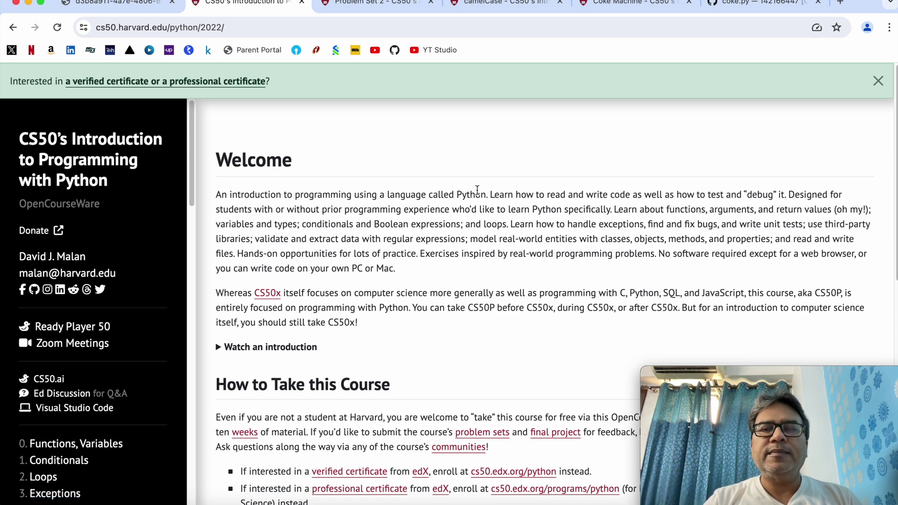
{"action": "left_click", "coordinate": [613, 7]}
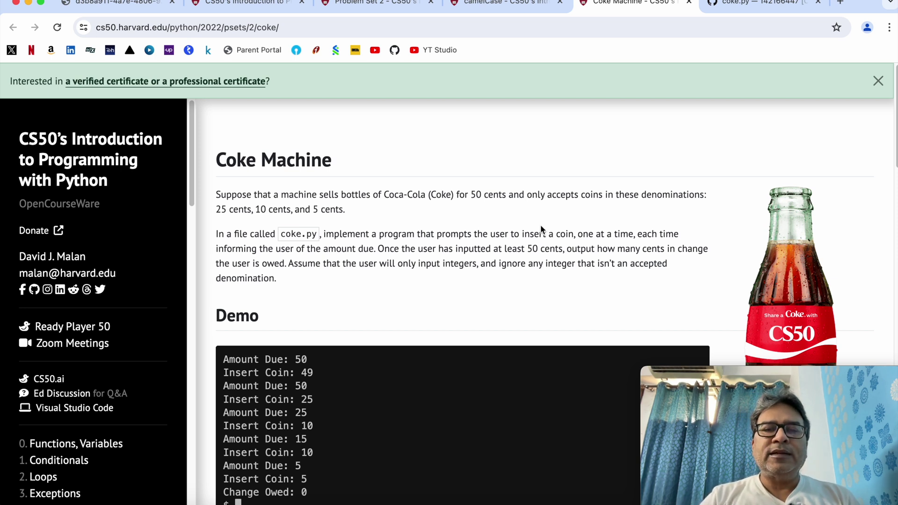
{"action": "scroll", "coordinate": [542, 230], "scroll_direction": "down", "scroll_amount": 1}
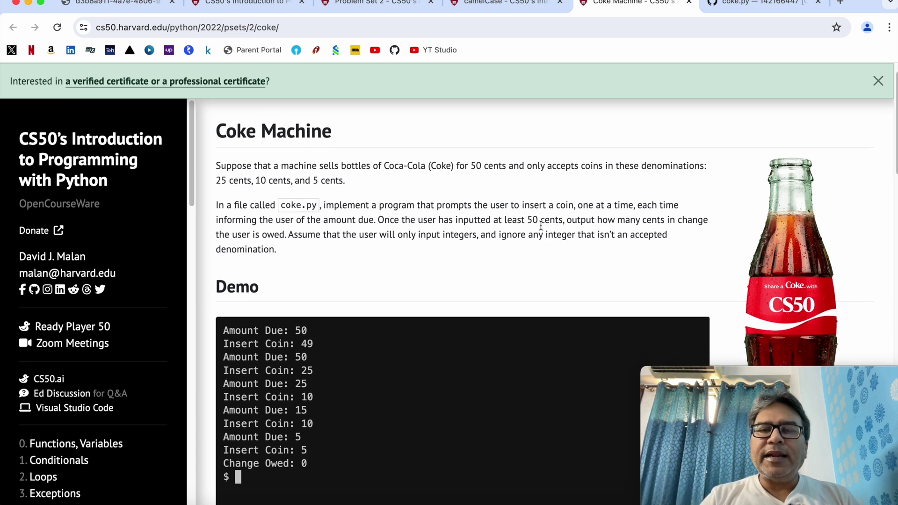
{"action": "scroll", "coordinate": [541, 224], "scroll_direction": "down", "scroll_amount": 1}
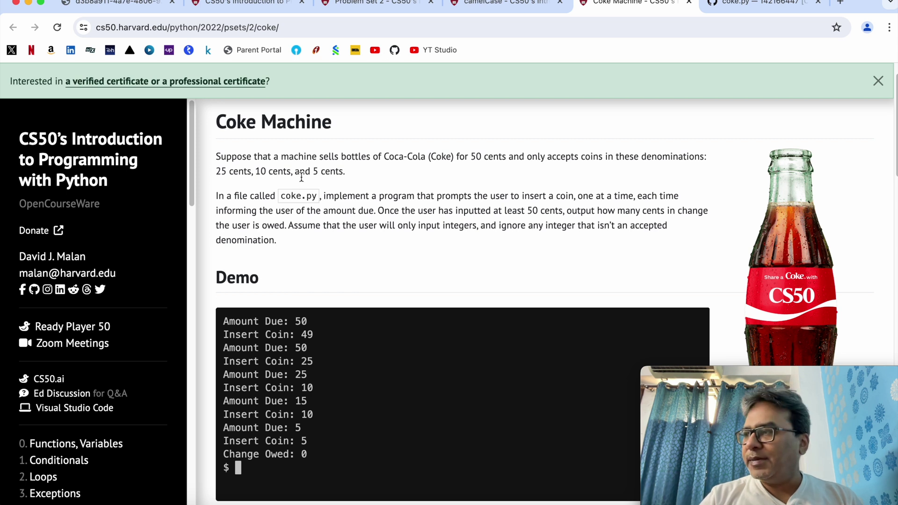
{"action": "scroll", "coordinate": [391, 233], "scroll_direction": "down", "scroll_amount": 2}
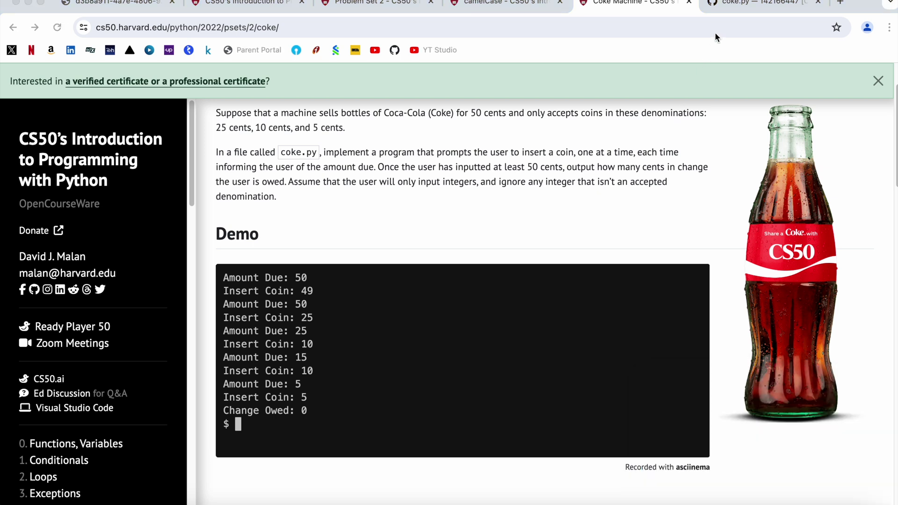
Write print("Amount due: ") as line one of coke.py, then revisit the Coke Machine page.
{"action": "left_click", "coordinate": [731, 6]}
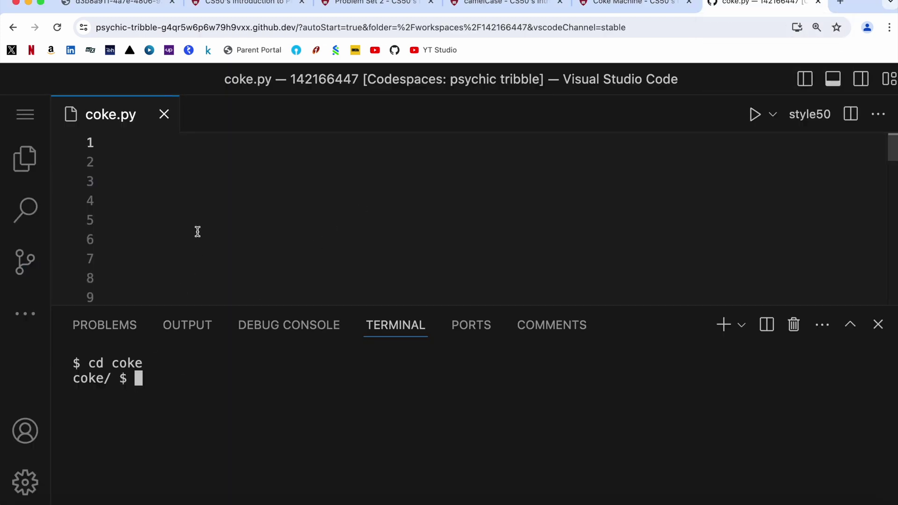
{"action": "left_click", "coordinate": [202, 154]}
{"action": "key", "text": "Up"}
{"action": "type", "text": "print"}
{"action": "type", "text": "("}
{"action": "type", "text": "\"Amount "}
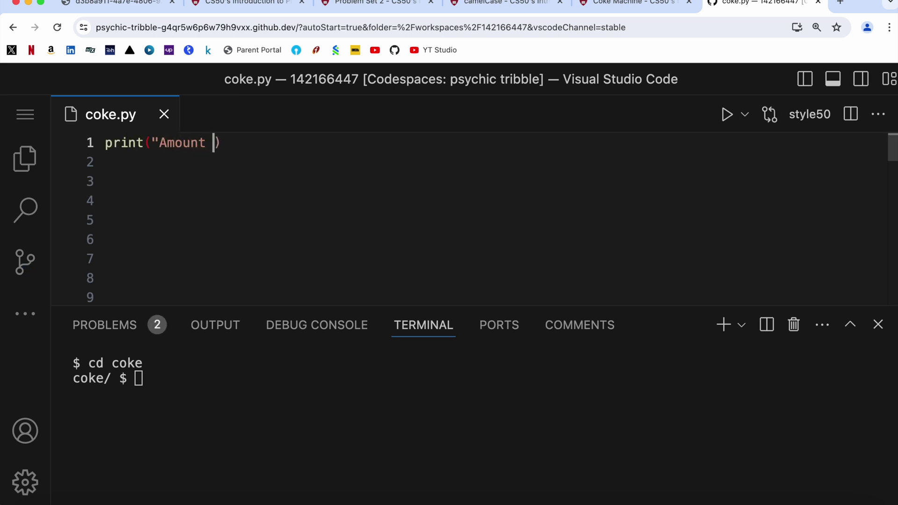
{"action": "type", "text": "due:"}
{"action": "type", "text": " \""}
{"action": "key", "text": "Right"}
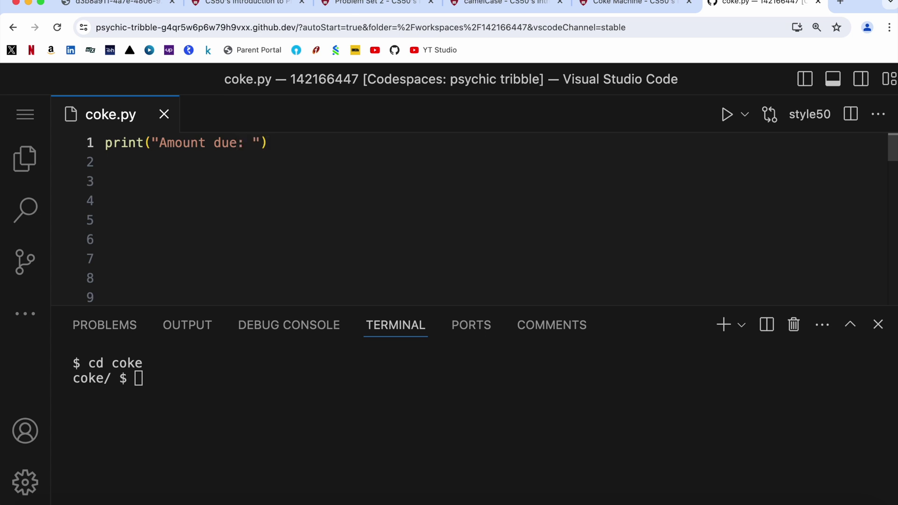
{"action": "key", "text": "Return"}
{"action": "left_click", "coordinate": [631, 4]}
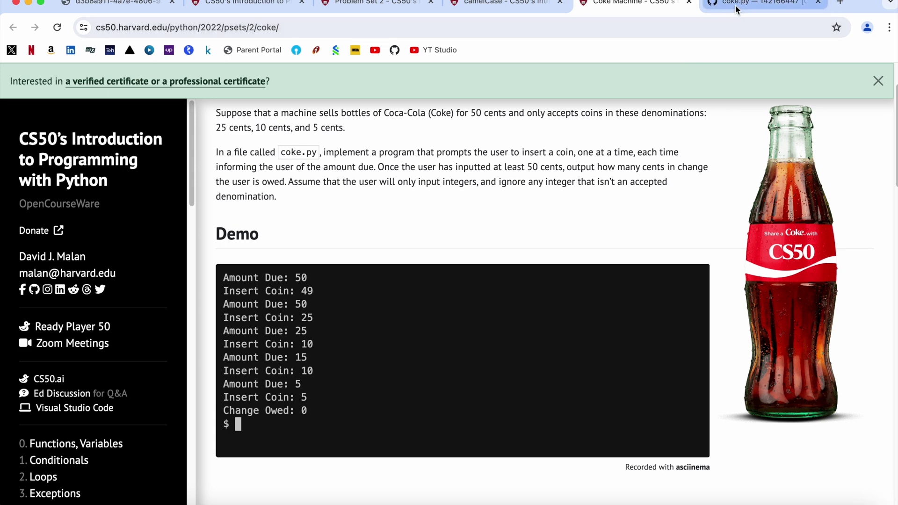
Define amt_due = 50 and coin_added = 0 below the print line, with blank lines after.
{"action": "left_click", "coordinate": [761, 3]}
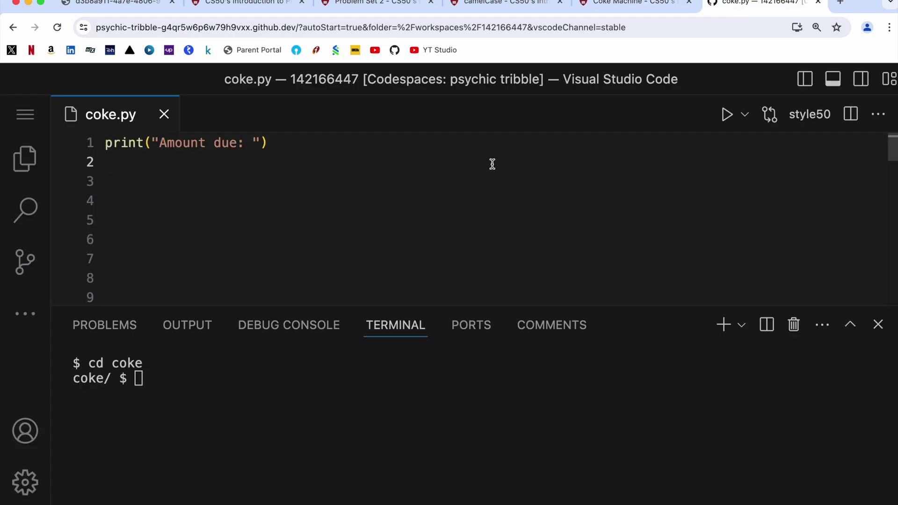
{"action": "key", "text": "Return"}
{"action": "type", "text": "amt_"}
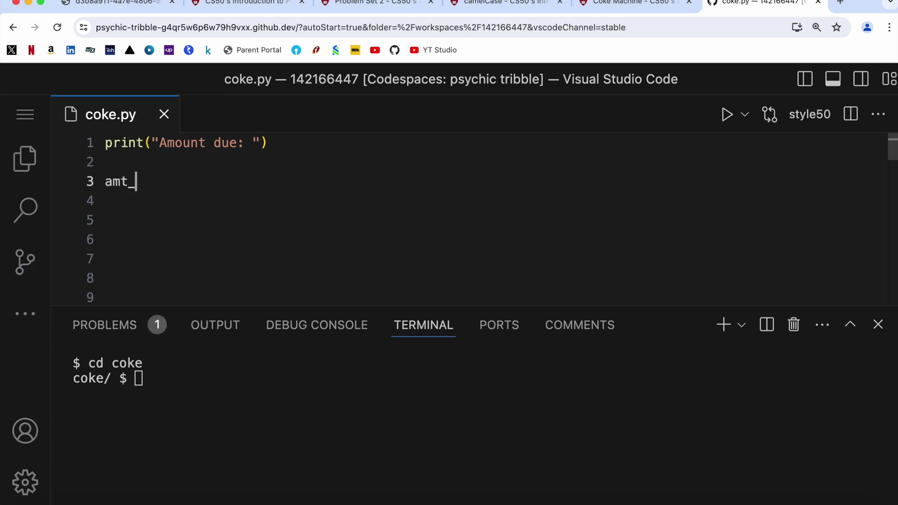
{"action": "type", "text": "due = "}
{"action": "type", "text": "50"}
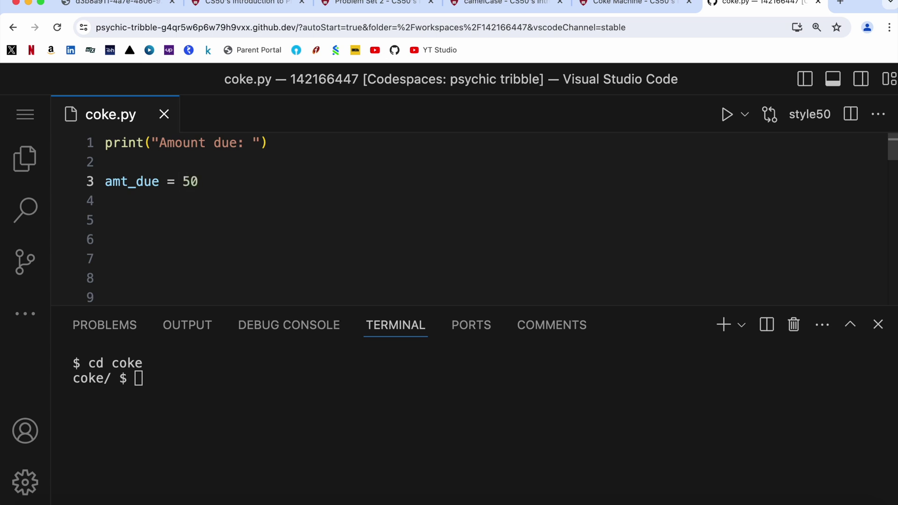
{"action": "key", "text": "Return"}
{"action": "type", "text": "coin+="}
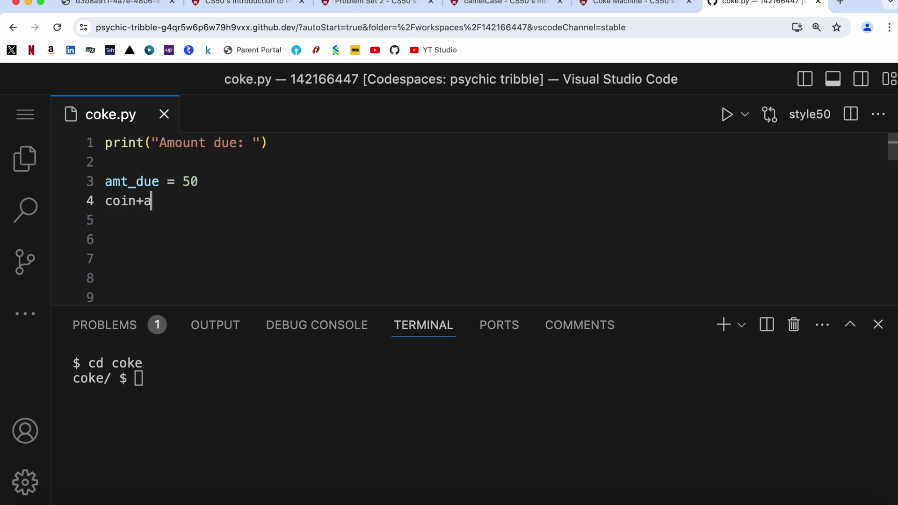
{"action": "key", "text": "BackSpace"}
{"action": "key", "text": "BackSpace"}
{"action": "type", "text": "_"}
{"action": "type", "text": "added "}
{"action": "type", "text": "= 0"}
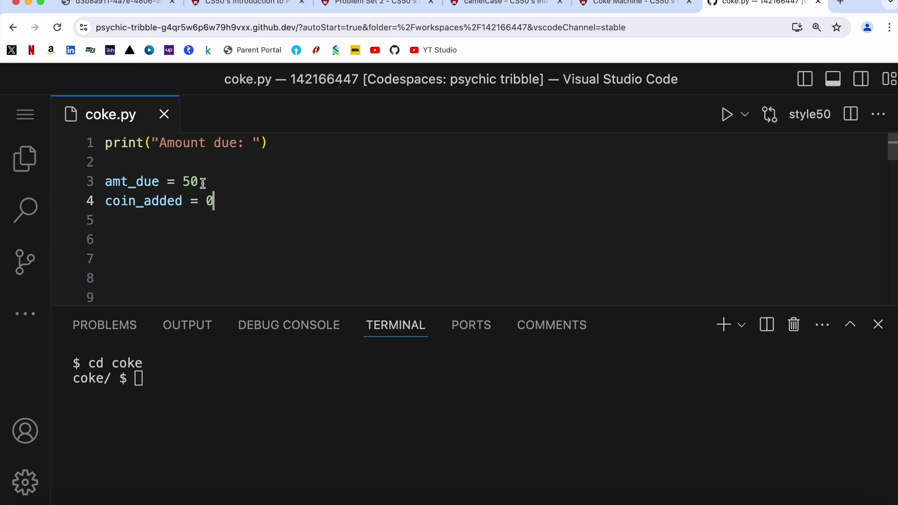
{"action": "key", "text": "Return"}
{"action": "key", "text": "Return"}
{"action": "type", "text": "w"}
{"action": "type", "text": "hile True"}
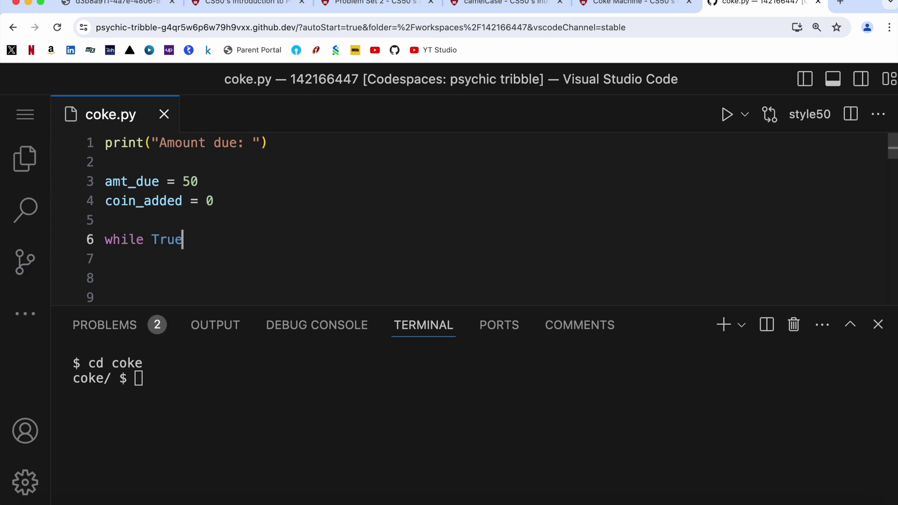
{"action": "type", "text": ":"}
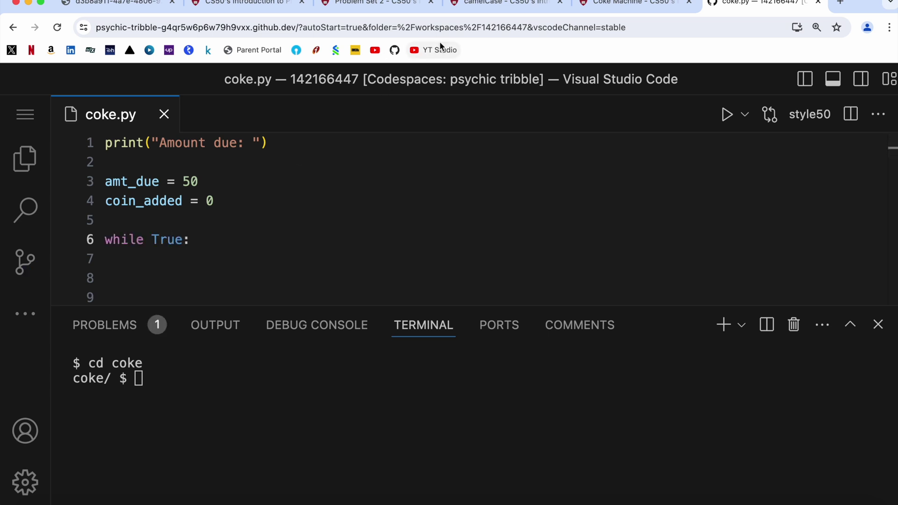
Open a while True loop whose first line is inserted_coins = int(input("Input: ")).
{"action": "left_click", "coordinate": [510, 3]}
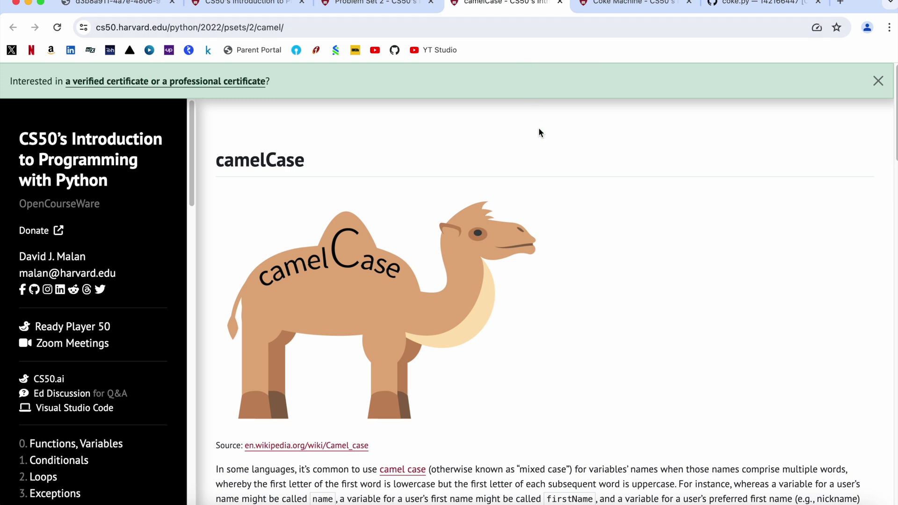
{"action": "left_click", "coordinate": [754, 3]}
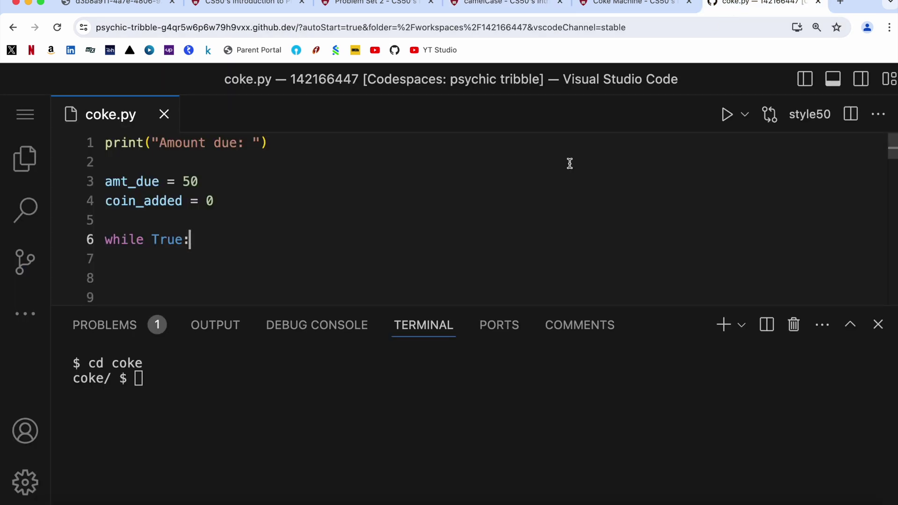
{"action": "key", "text": "Return"}
{"action": "type", "text": "inpu"}
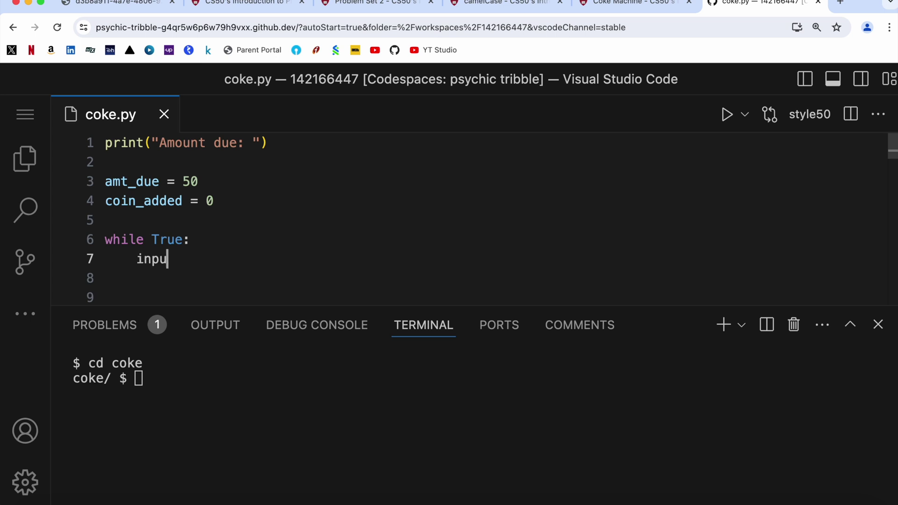
{"action": "type", "text": "t("}
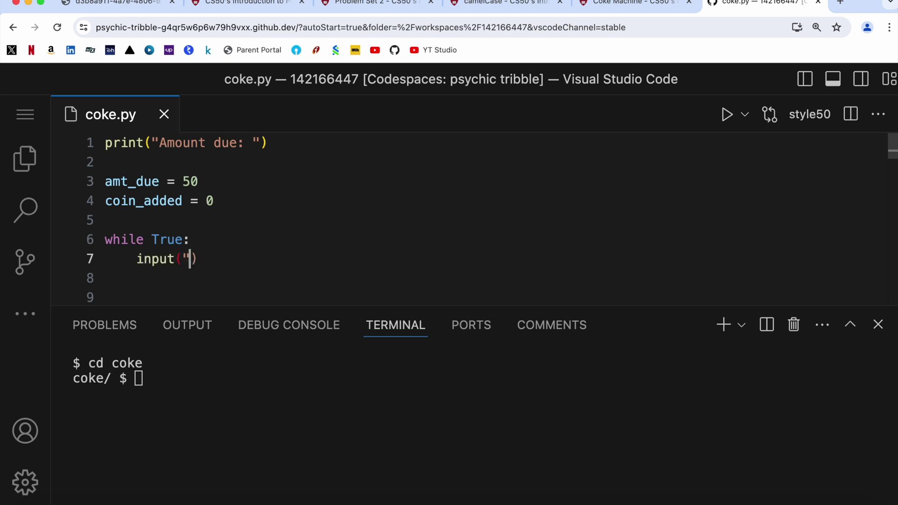
{"action": "type", "text": "Input: "}
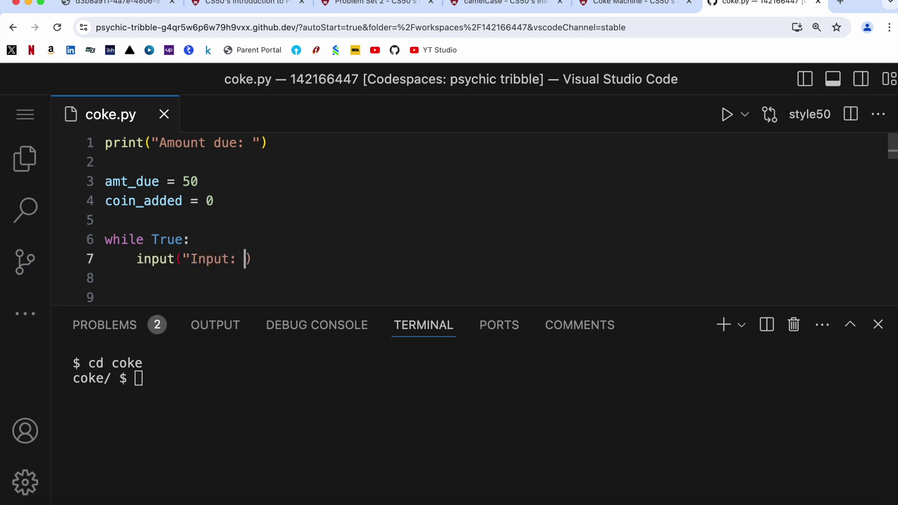
{"action": "type", "text": "\""}
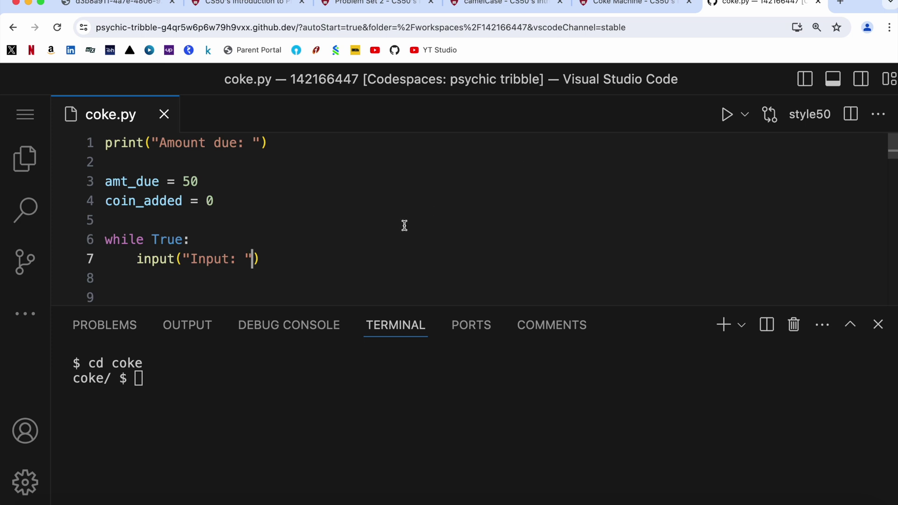
{"action": "key", "text": "Home"}
{"action": "type", "text": "insert"}
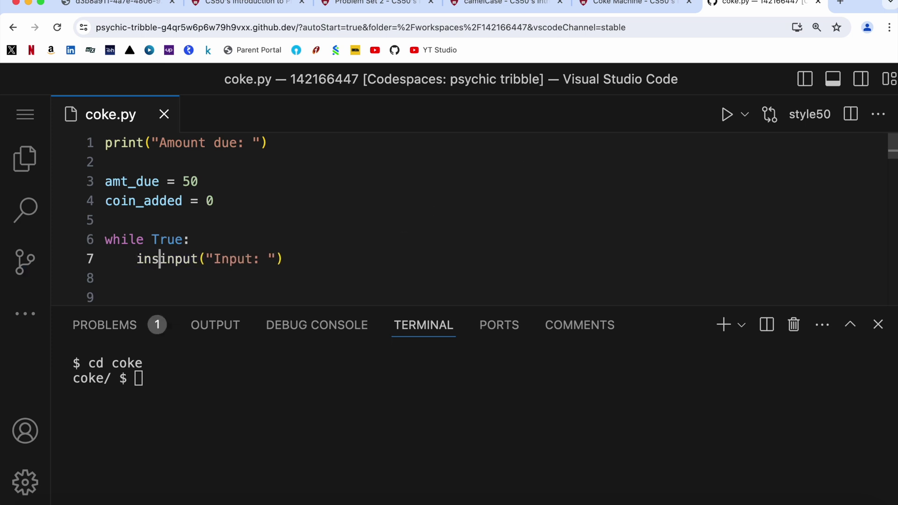
{"action": "type", "text": "ed_"}
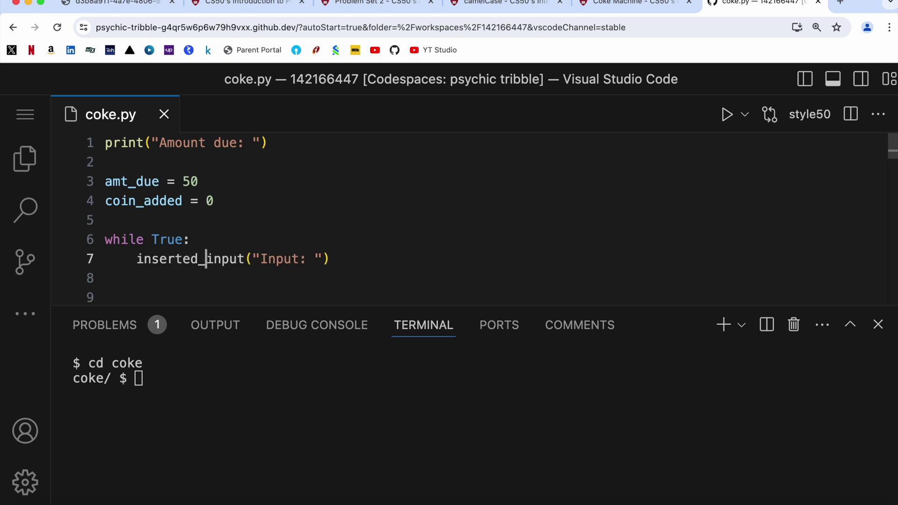
{"action": "type", "text": "coinds "}
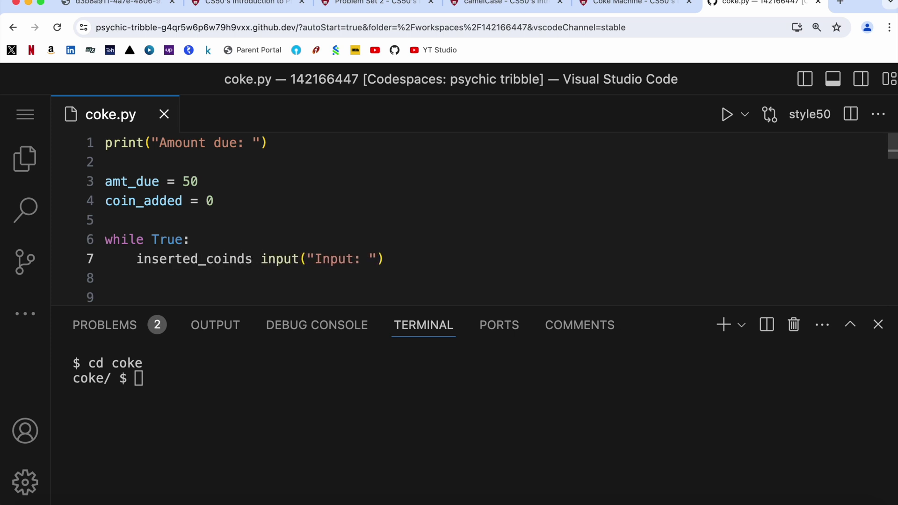
{"action": "type", "text": "="}
{"action": "key", "text": "Left"}
{"action": "key", "text": "Left"}
{"action": "key", "text": "Left"}
{"action": "key", "text": "Left"}
{"action": "key", "text": "BackSpace"}
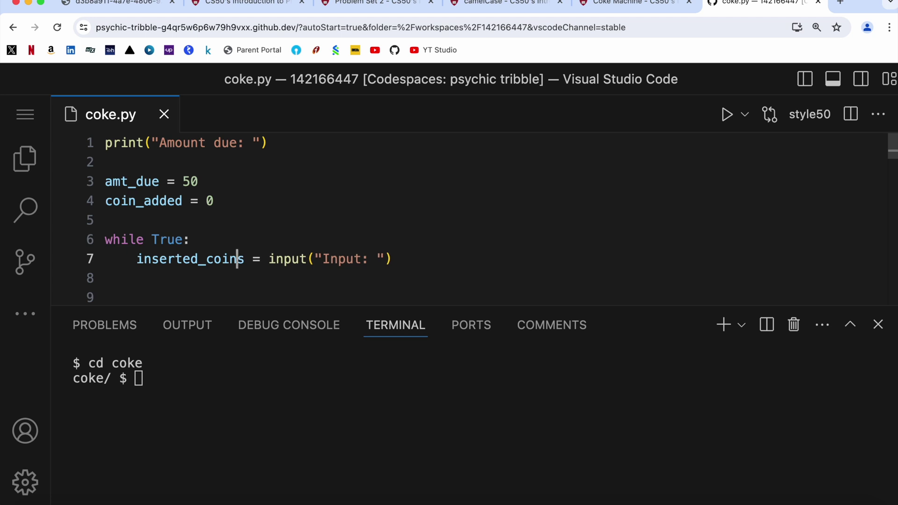
{"action": "key", "text": "Right"}
{"action": "key", "text": "Right"}
{"action": "key", "text": "Right"}
{"action": "type", "text": "int"}
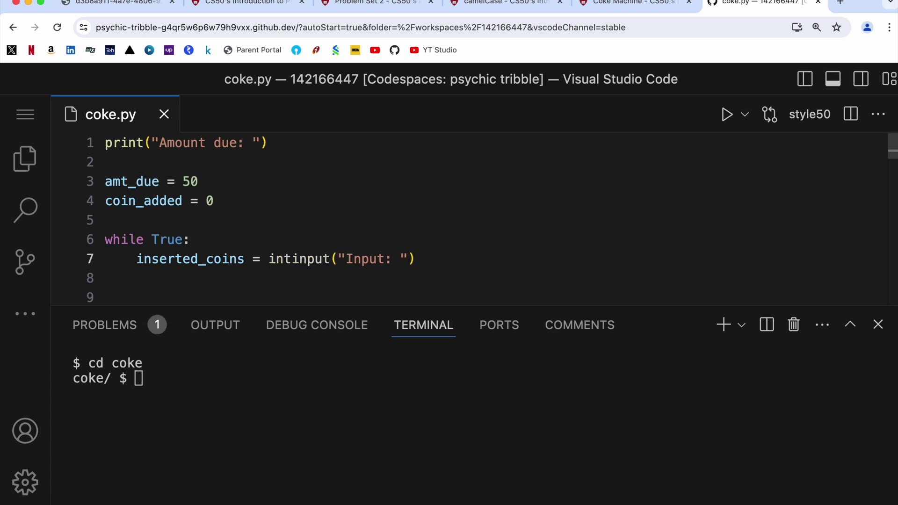
{"action": "key", "text": "shift+Right"}
{"action": "key", "text": "shift+Right"}
{"action": "key", "text": "shift+Right"}
{"action": "key", "text": "shift+Right"}
{"action": "key", "text": "shift+Right"}
{"action": "key", "text": "shift+Right"}
{"action": "key", "text": "shift+Right"}
{"action": "key", "text": "shift+Right"}
{"action": "key", "text": "shift+Right"}
{"action": "key", "text": "shift+Right"}
{"action": "key", "text": "shift+Right"}
{"action": "key", "text": "shift+Right"}
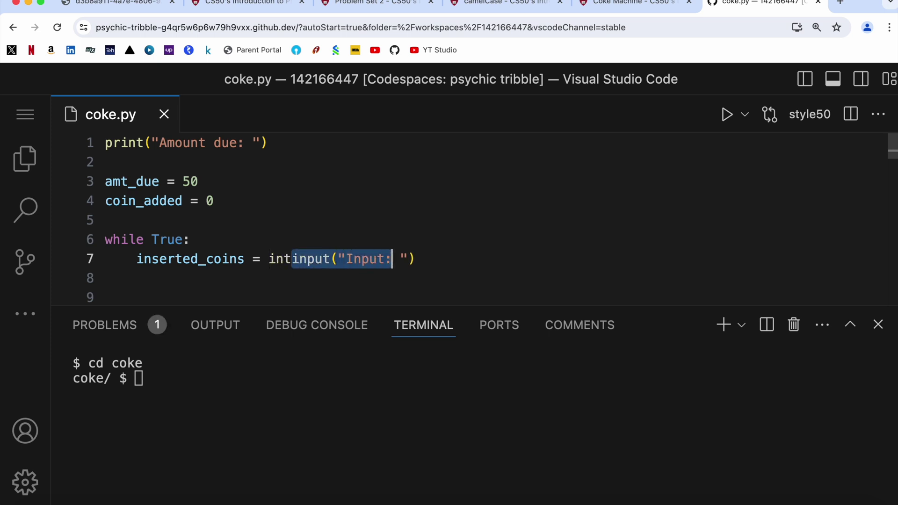
{"action": "key", "text": "shift+Right"}
{"action": "key", "text": "shift+Right"}
{"action": "key", "text": "shift+Right"}
{"action": "key", "text": "shift+Right"}
{"action": "type", "text": "("}
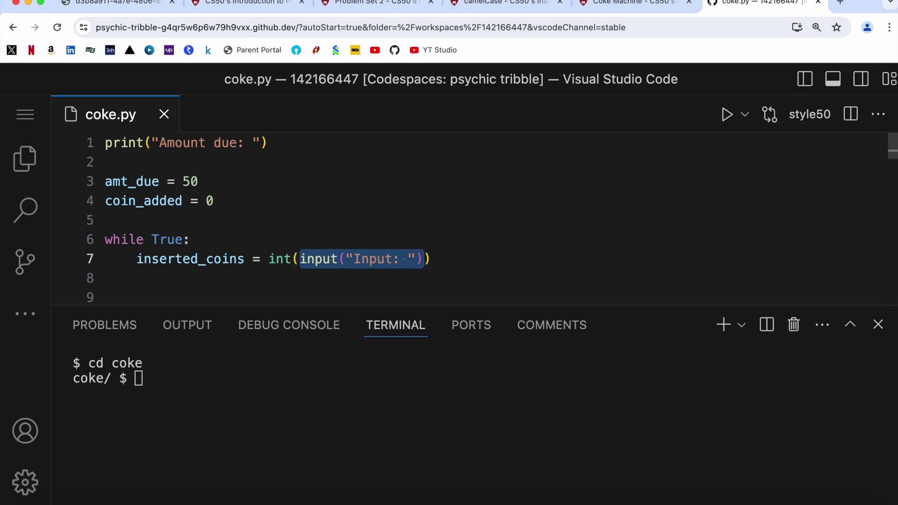
{"action": "key", "text": "Right"}
{"action": "key", "text": "Right"}
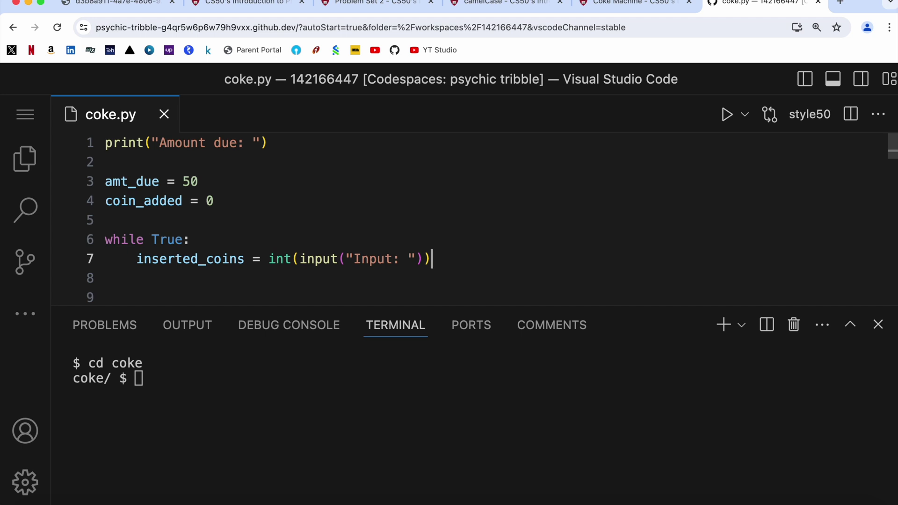
Start line 8 of the loop with an if testing inserted_coins against a list.
{"action": "key", "text": "Return"}
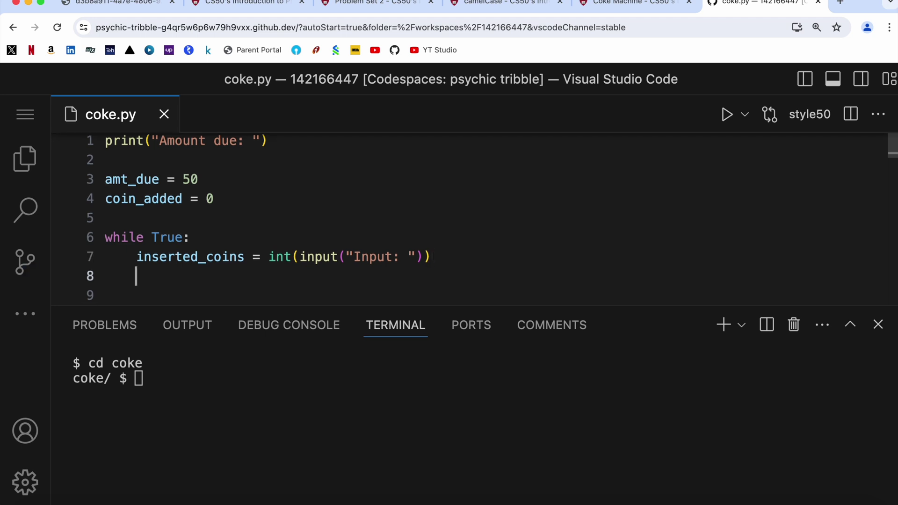
{"action": "type", "text": "if i"}
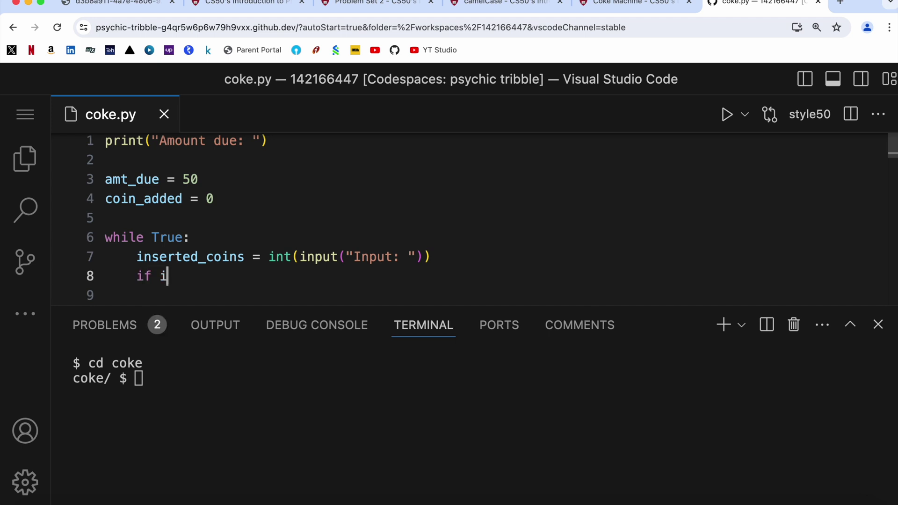
{"action": "type", "text": "nserted"}
{"action": "type", "text": "_coins "}
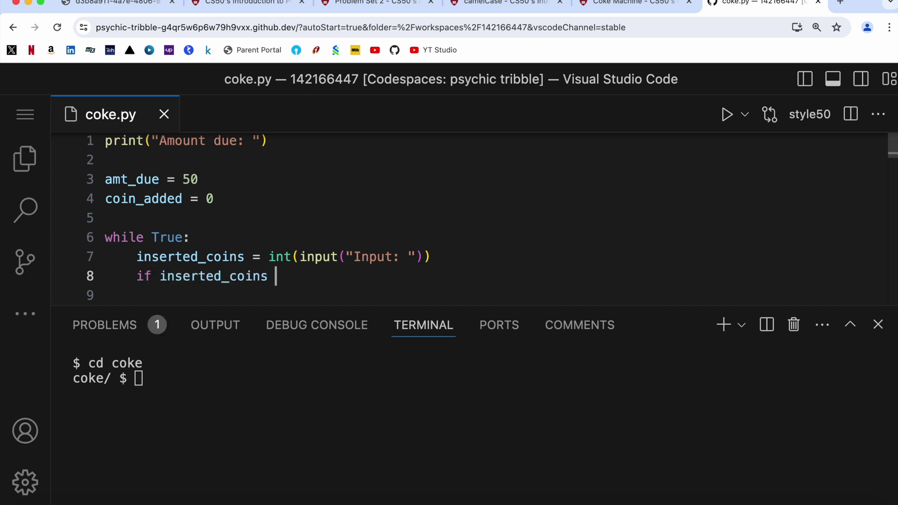
{"action": "type", "text": "in ["}
{"action": "left_click", "coordinate": [626, 15]}
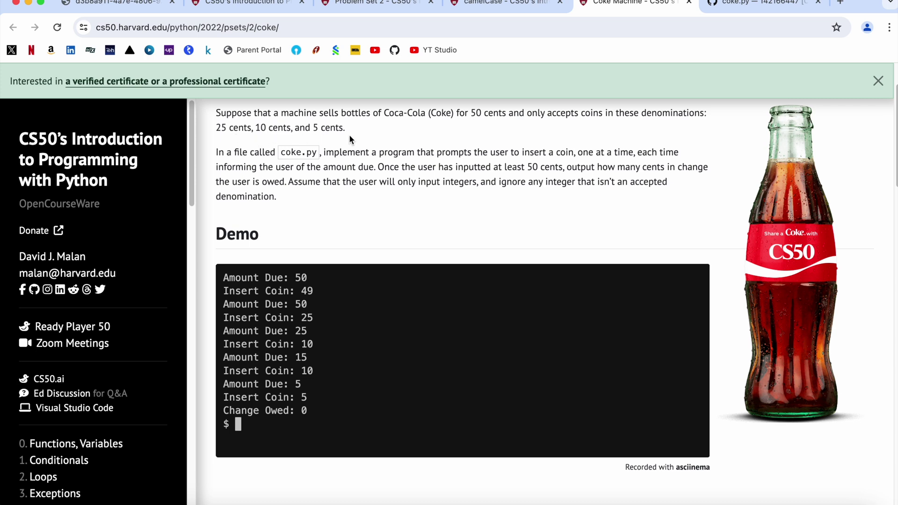
{"action": "left_click", "coordinate": [758, 3]}
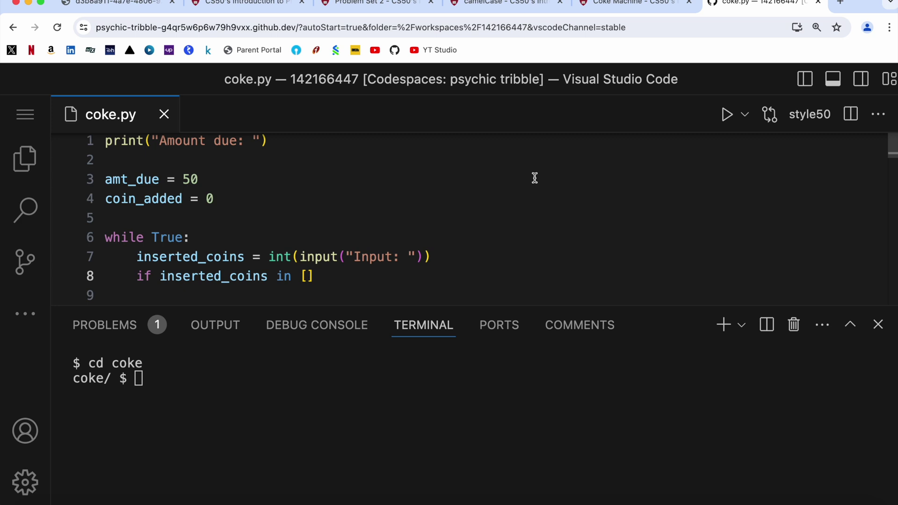
{"action": "type", "text": "15"}
{"action": "type", "text": ","}
Complete the condition as if inserted_coins in [25, 10, 5]: and begin its body.
{"action": "key", "text": "BackSpace"}
{"action": "key", "text": "BackSpace"}
{"action": "key", "text": "BackSpace"}
{"action": "key", "text": "BackSpace"}
{"action": "type", "text": "25"}
{"action": "type", "text": ", 10, "}
{"action": "type", "text": "5"}
{"action": "type", "text": "]"}
{"action": "type", "text": ":"}
{"action": "key", "text": "Return"}
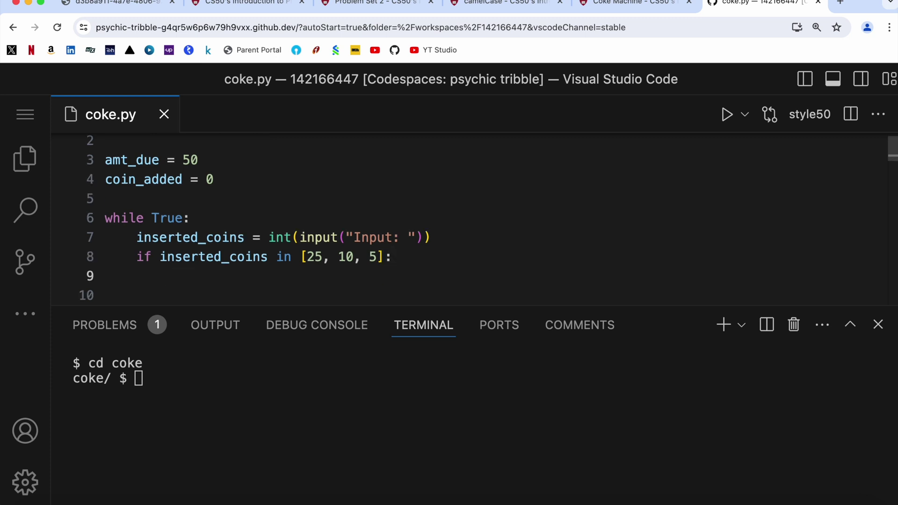
{"action": "type", "text": "am"}
{"action": "type", "text": "t_due"}
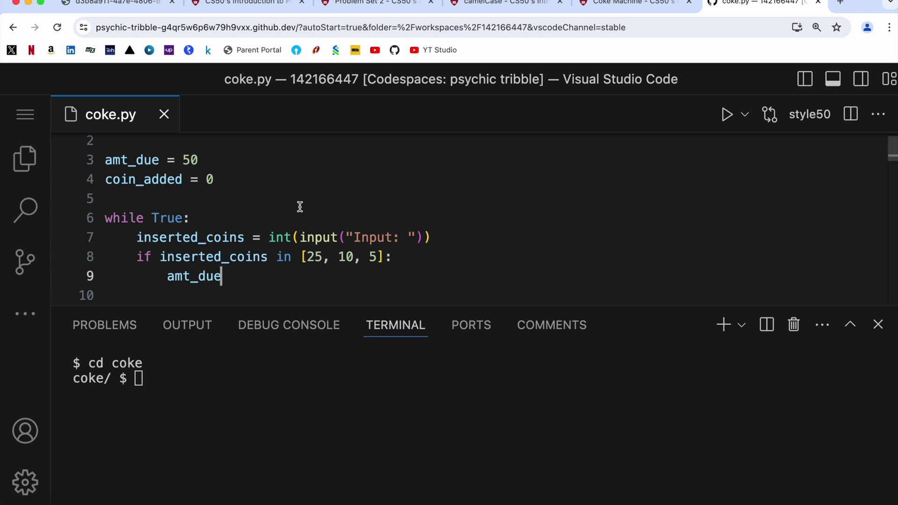
{"action": "type", "text": " = "}
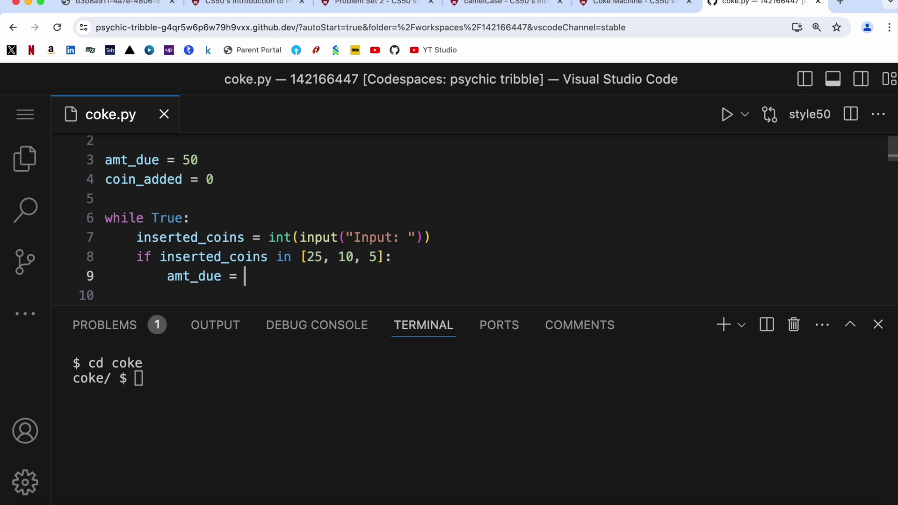
{"action": "type", "text": "amt_du"}
{"action": "type", "text": "e -"}
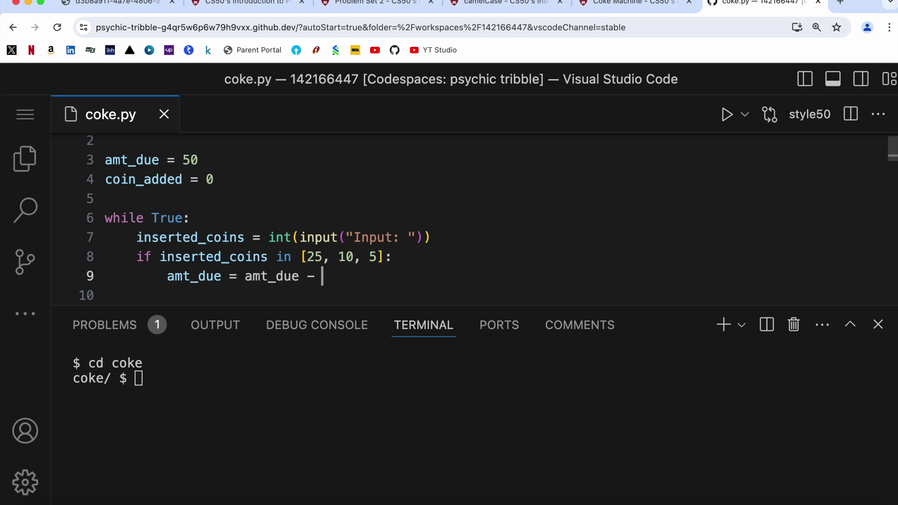
{"action": "type", "text": "inser"}
{"action": "type", "text": "ted_cvoi"}
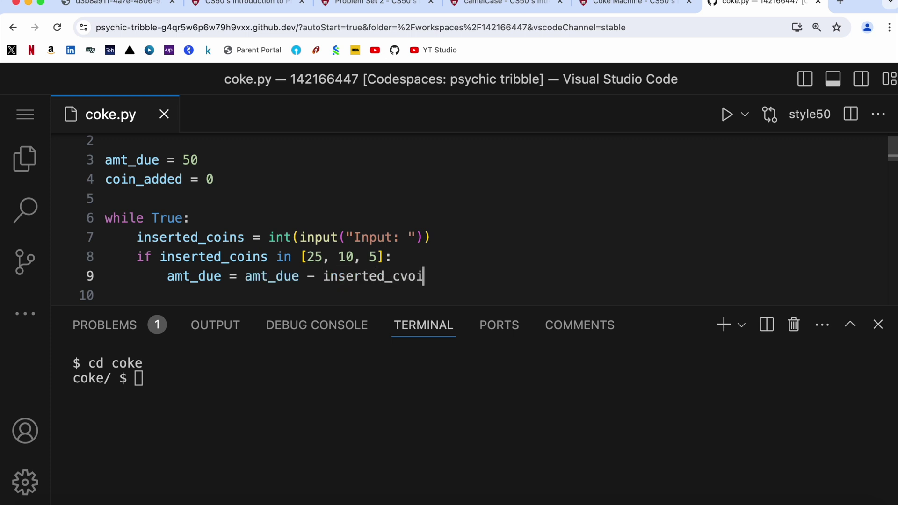
Write amt_due = amt_due - inserted_coin and coin_added = coin_added + inserted_coin in the if body.
{"action": "key", "text": "BackSpace"}
{"action": "key", "text": "BackSpace"}
{"action": "key", "text": "BackSpace"}
{"action": "type", "text": "oin"}
{"action": "key", "text": "Return"}
{"action": "type", "text": "coin_"}
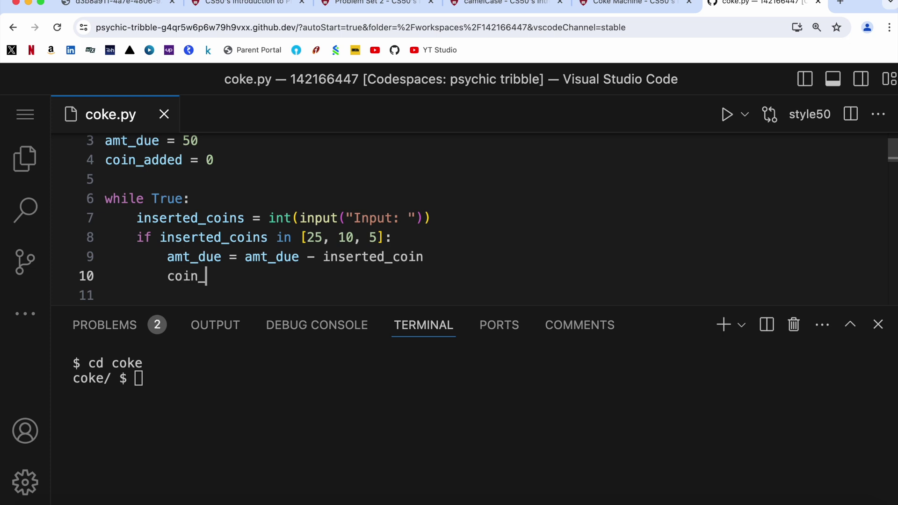
{"action": "type", "text": "added"}
{"action": "type", "text": " = coin"}
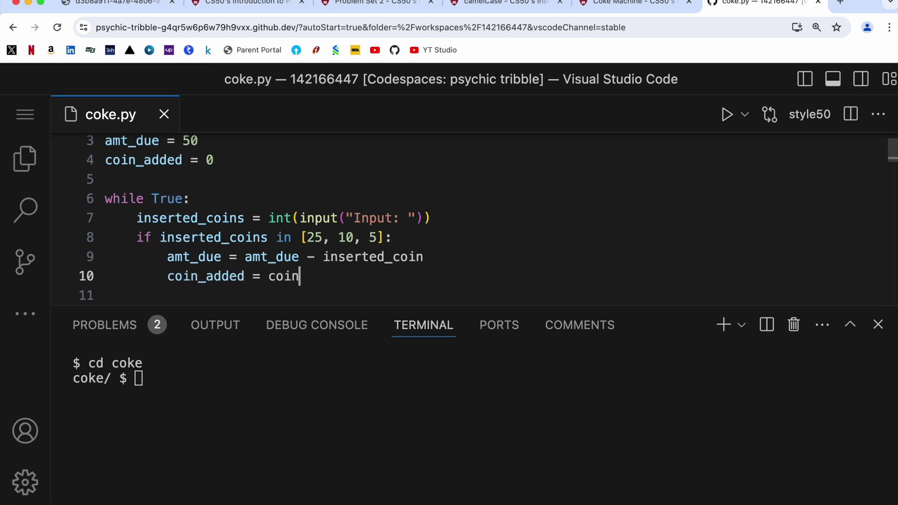
{"action": "type", "text": "_added "}
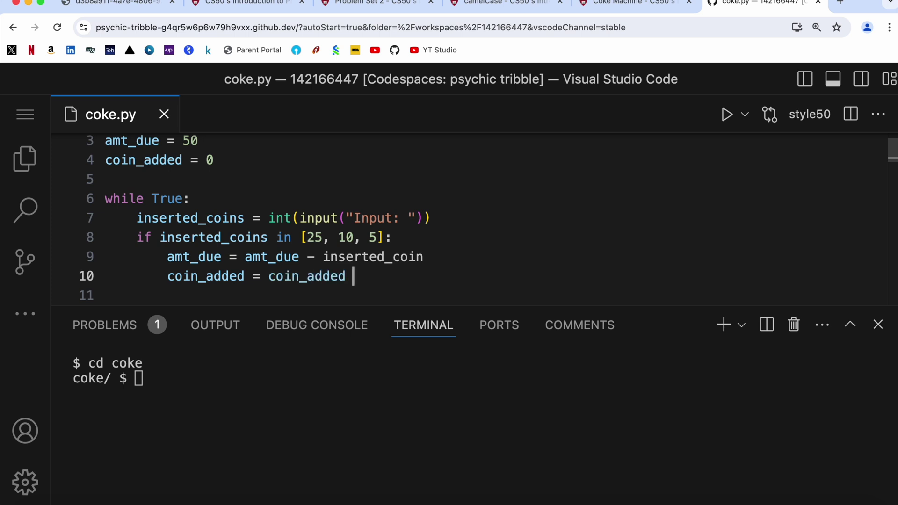
{"action": "type", "text": "+ "}
{"action": "type", "text": "inserted"}
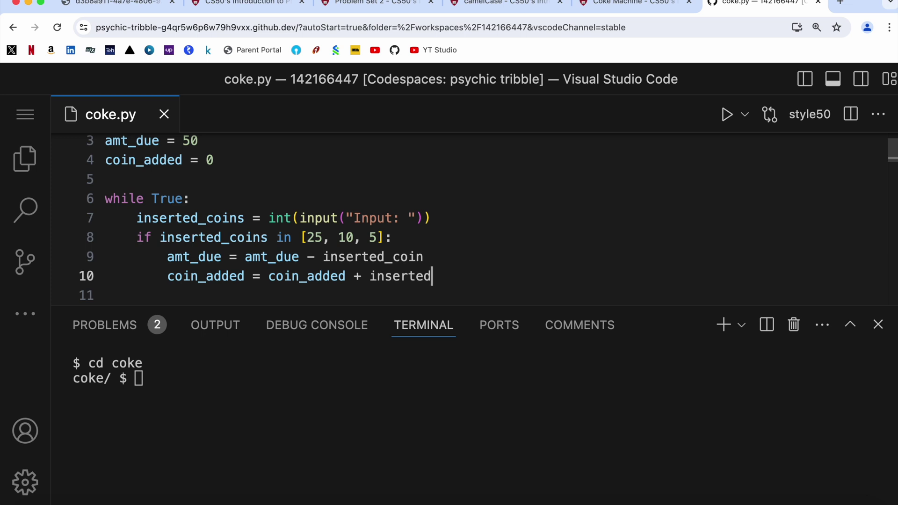
{"action": "type", "text": "_coin"}
{"action": "key", "text": "Return"}
{"action": "key", "text": "Return"}
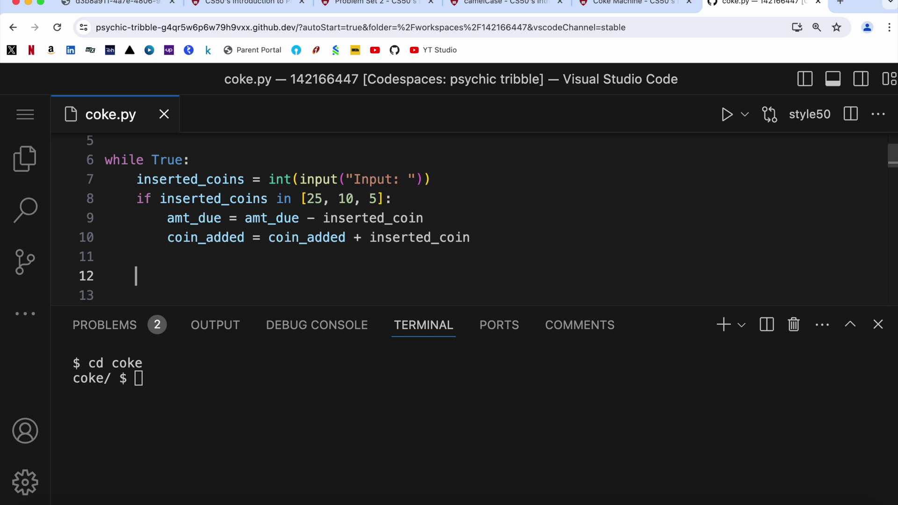
{"action": "type", "text": "coin"}
Add if coin_added >= 50: with print(f"Change ") begun, checking the demo's wording.
{"action": "key", "text": "BackSpace"}
{"action": "key", "text": "BackSpace"}
{"action": "key", "text": "BackSpace"}
{"action": "key", "text": "BackSpace"}
{"action": "type", "text": "if coin_added "}
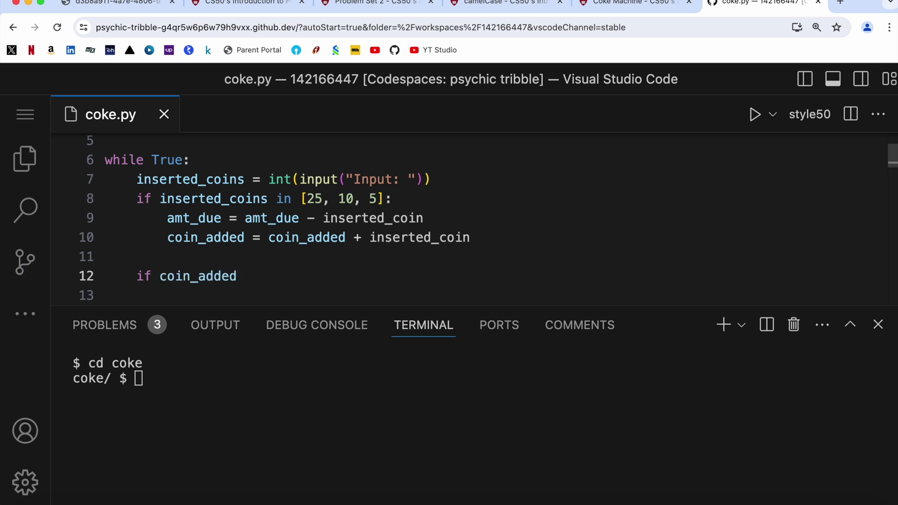
{"action": "type", "text": ">"}
{"action": "key", "text": "BackSpace"}
{"action": "type", "text": "= "}
{"action": "type", "text": "50"}
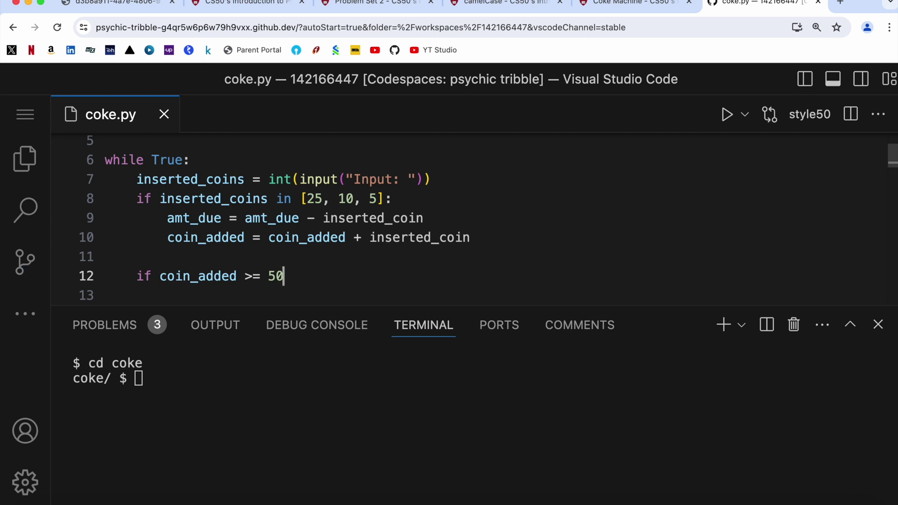
{"action": "type", "text": ":"}
{"action": "key", "text": "Return"}
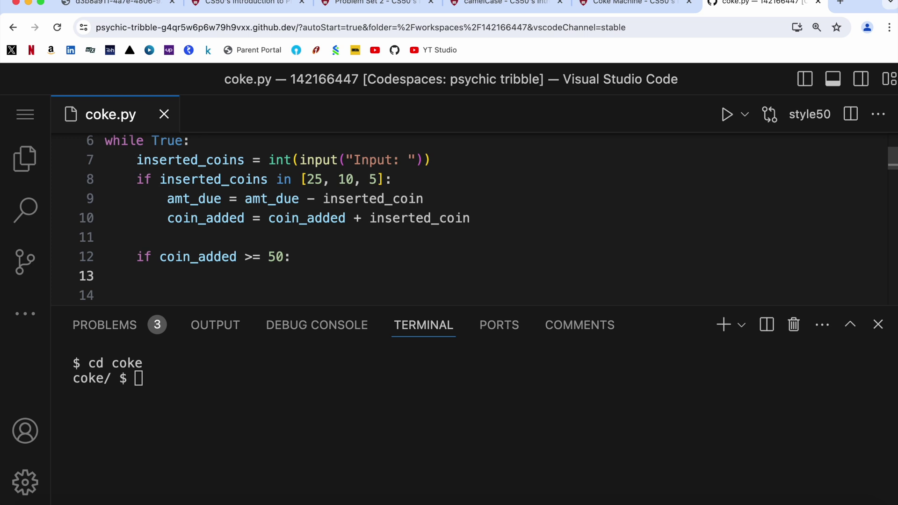
{"action": "type", "text": "print"}
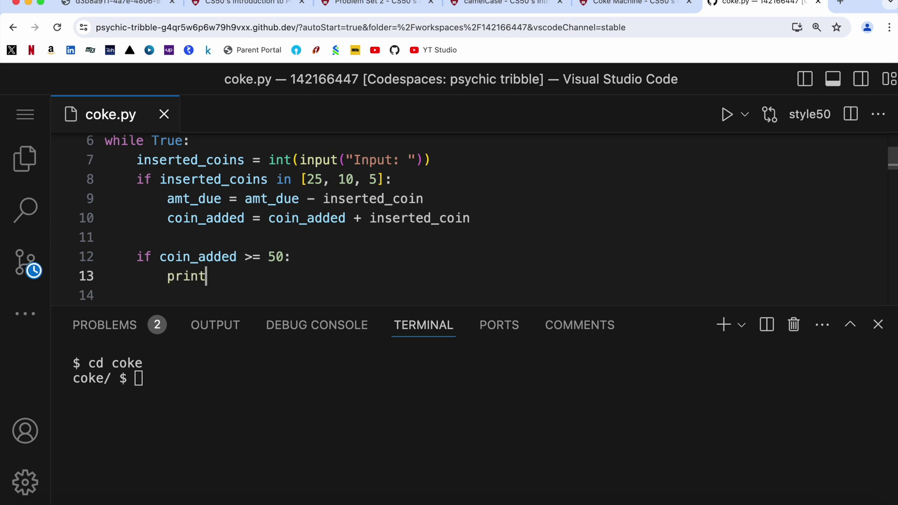
{"action": "type", "text": "(f"}
{"action": "type", "text": "\""}
{"action": "key", "text": "Left"}
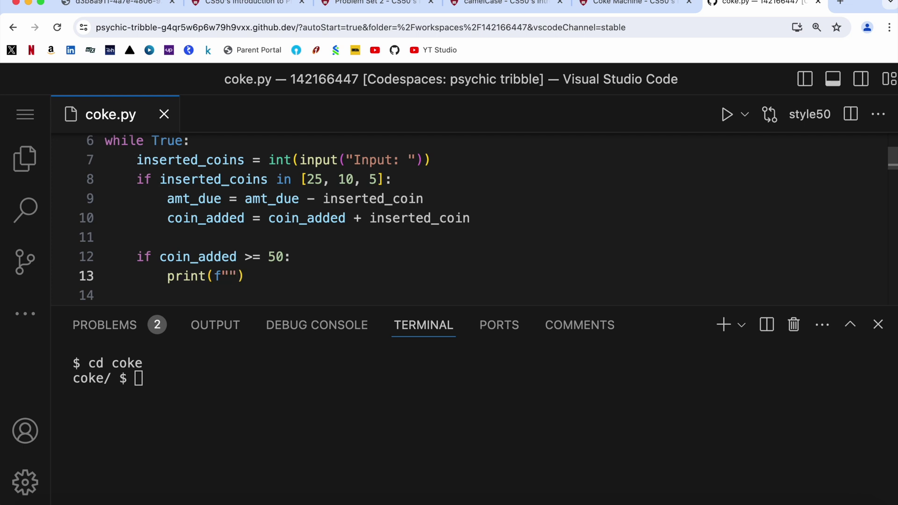
{"action": "type", "text": "C"}
{"action": "type", "text": "hanged"}
{"action": "key", "text": "BackSpace"}
{"action": "left_click", "coordinate": [630, 4]}
{"action": "mouse_move", "coordinate": [462, 351]}
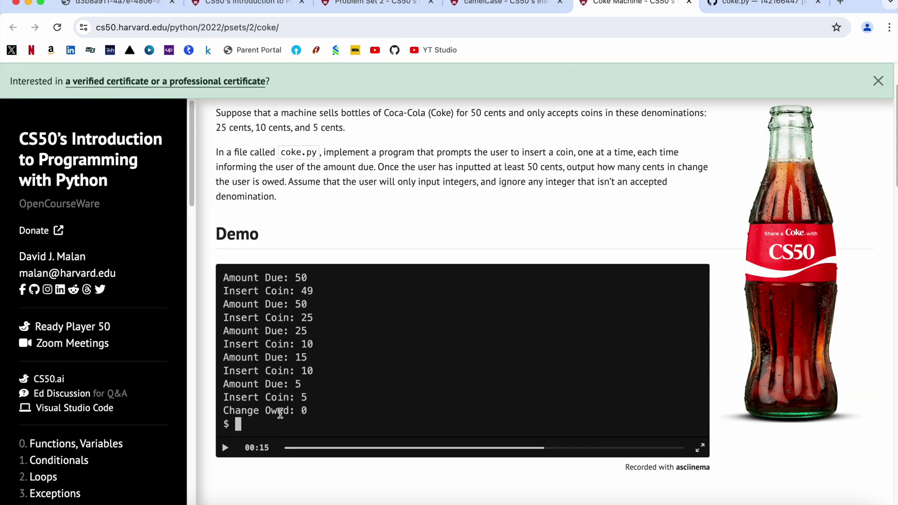
Follow the f"Change Owed: {coin_added - 50}" print with break, then dedent.
{"action": "left_click", "coordinate": [744, 5]}
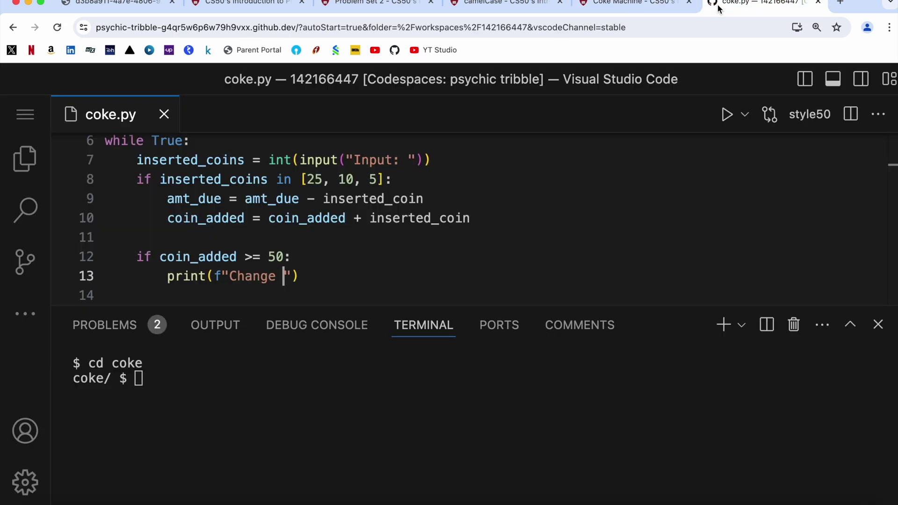
{"action": "type", "text": "Owed"}
{"action": "type", "text": ": "}
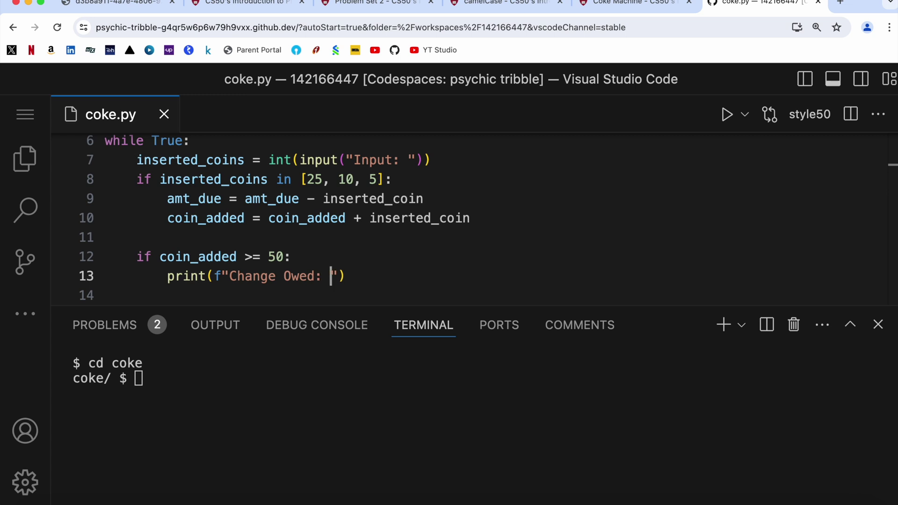
{"action": "type", "text": "{"}
{"action": "type", "text": "coin"}
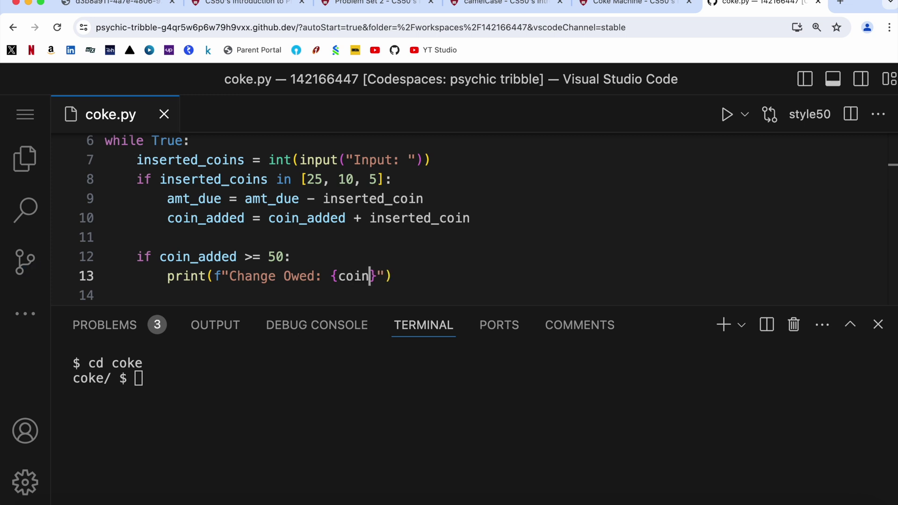
{"action": "type", "text": "_added "}
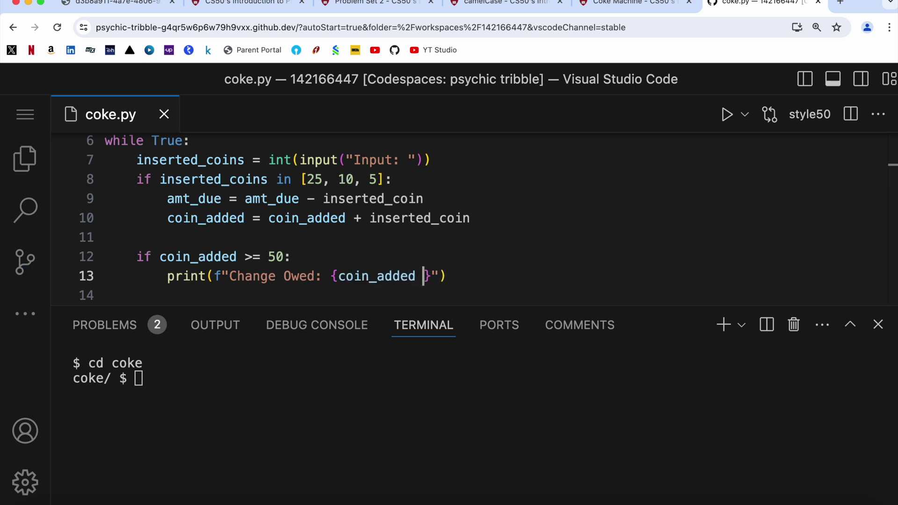
{"action": "type", "text": "- 50"}
{"action": "key", "text": "Right"}
{"action": "key", "text": "Right"}
{"action": "key", "text": "Right"}
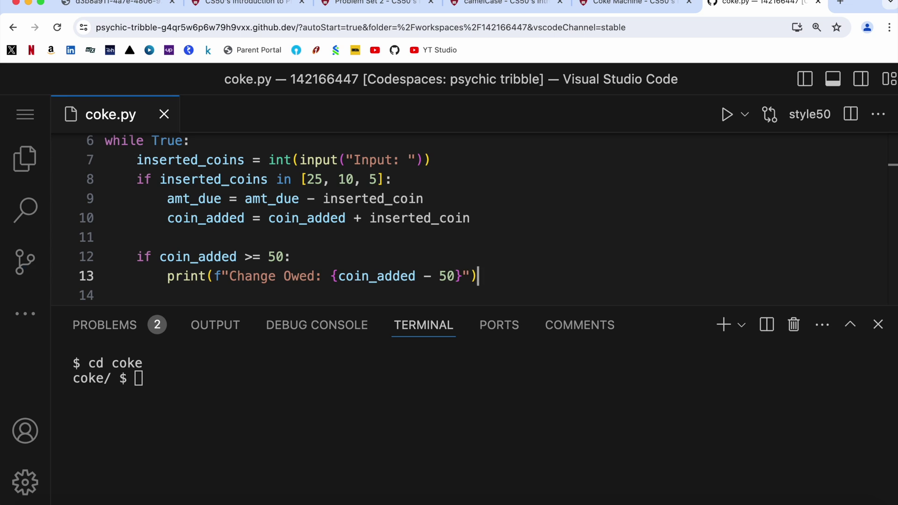
{"action": "key", "text": "Return"}
{"action": "type", "text": "brea"}
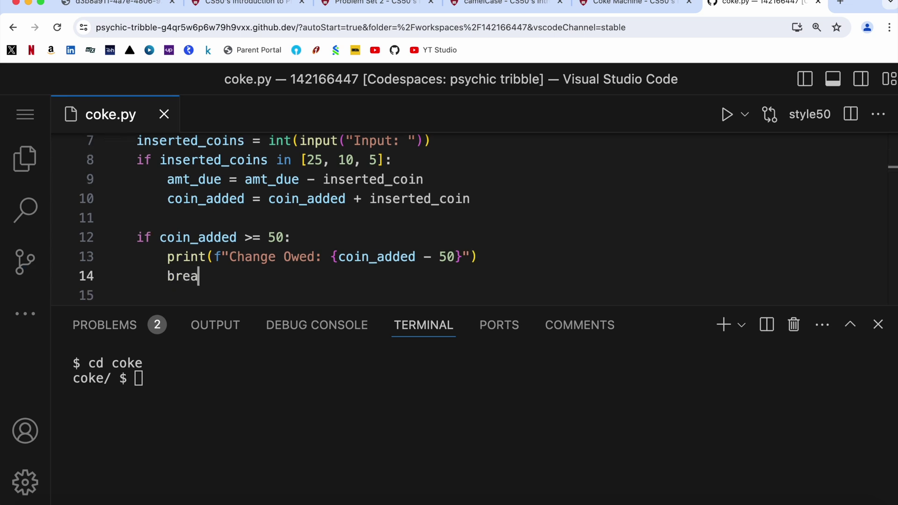
{"action": "type", "text": "k"}
{"action": "key", "text": "Return"}
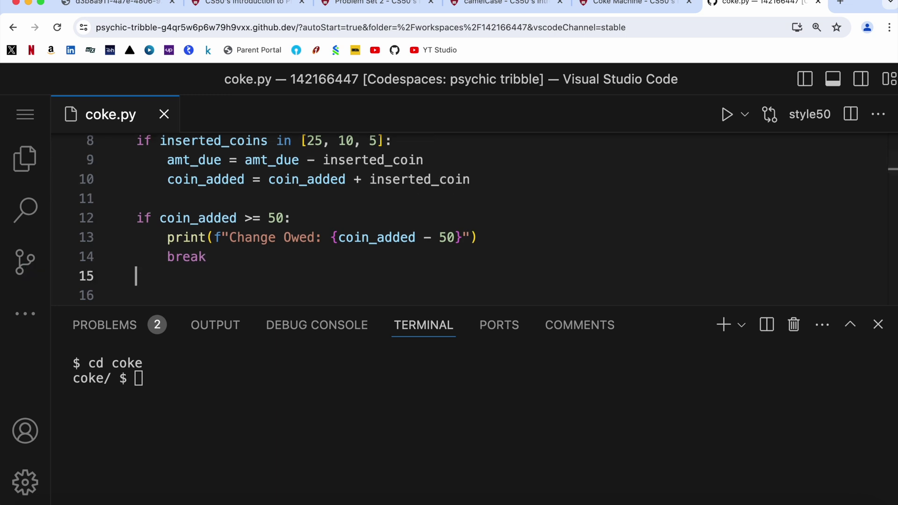
{"action": "type", "text": "else:"}
Write else: and begin print(f"Amount "), consulting the Coke Machine demo.
{"action": "key", "text": "Return"}
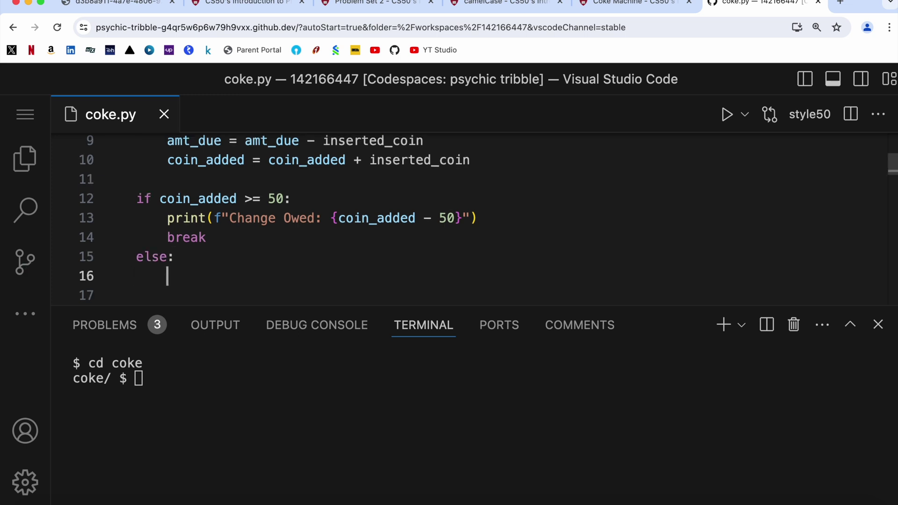
{"action": "type", "text": "print("}
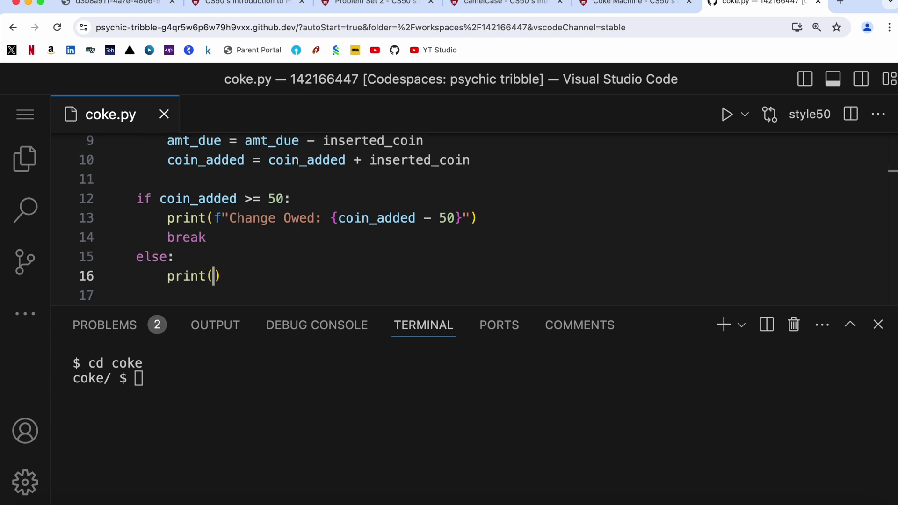
{"action": "type", "text": "f\""}
{"action": "type", "text": "Amount"}
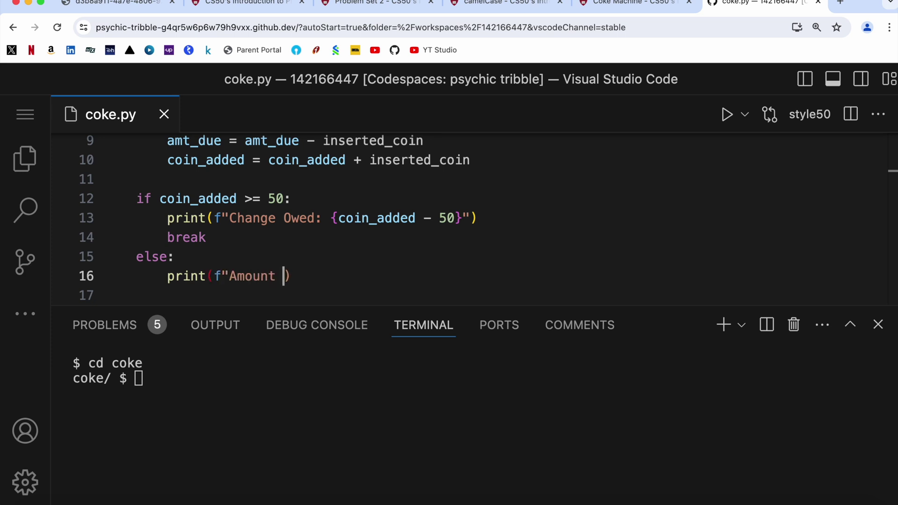
{"action": "left_click", "coordinate": [640, 7]}
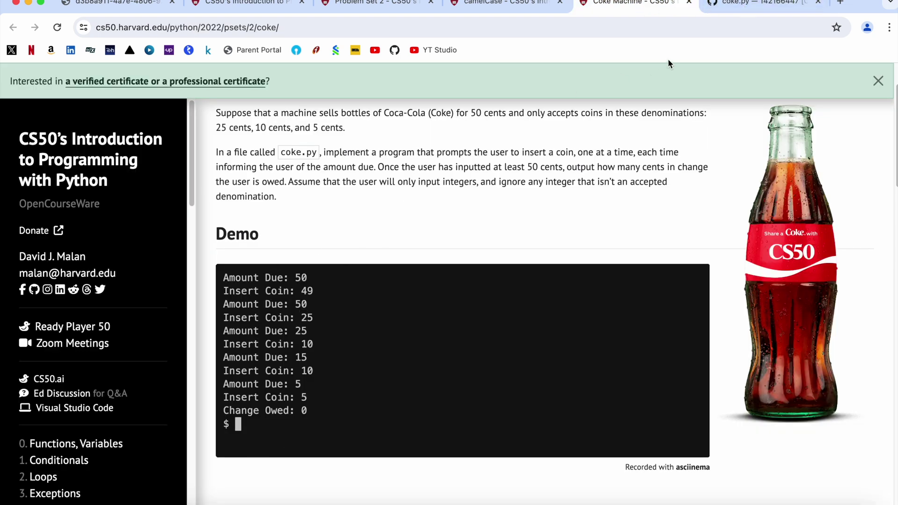
{"action": "left_click", "coordinate": [721, 7]}
{"action": "scroll", "coordinate": [565, 144], "scroll_direction": "up", "scroll_amount": 5}
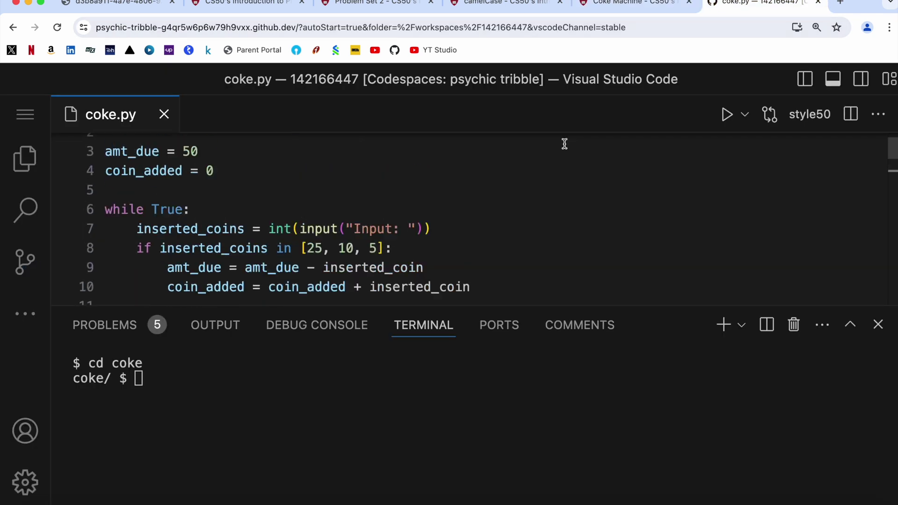
{"action": "scroll", "coordinate": [566, 144], "scroll_direction": "up", "scroll_amount": 3}
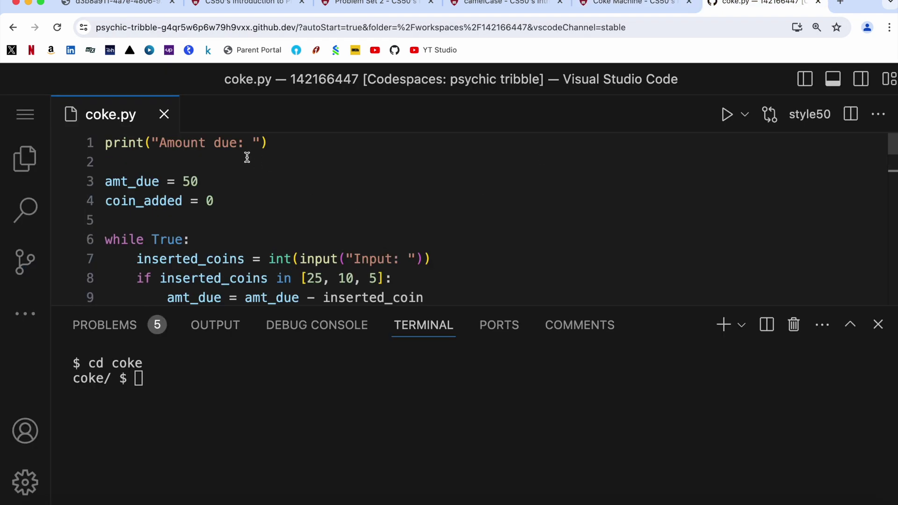
Capitalize Due on line 1 and make the else print "Amount Due:" with {amt_due}.
{"action": "left_click", "coordinate": [223, 142]}
{"action": "key", "text": "BackSpace"}
{"action": "type", "text": "D"}
{"action": "scroll", "coordinate": [385, 191], "scroll_direction": "down", "scroll_amount": 4}
{"action": "scroll", "coordinate": [386, 191], "scroll_direction": "down", "scroll_amount": 3}
{"action": "scroll", "coordinate": [385, 192], "scroll_direction": "down", "scroll_amount": 4}
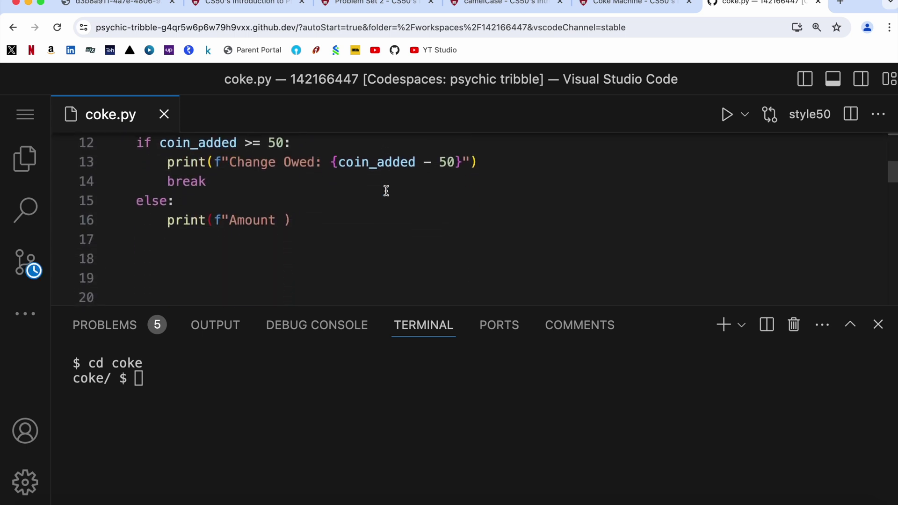
{"action": "left_click", "coordinate": [284, 217]}
{"action": "type", "text": "Due"}
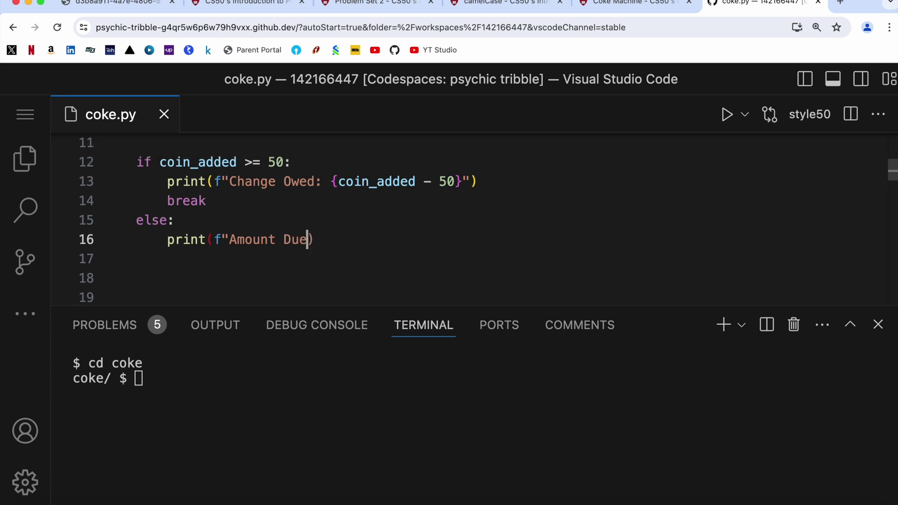
{"action": "type", "text": ":\" "}
{"action": "type", "text": "{"}
{"action": "type", "text": "amt_du"}
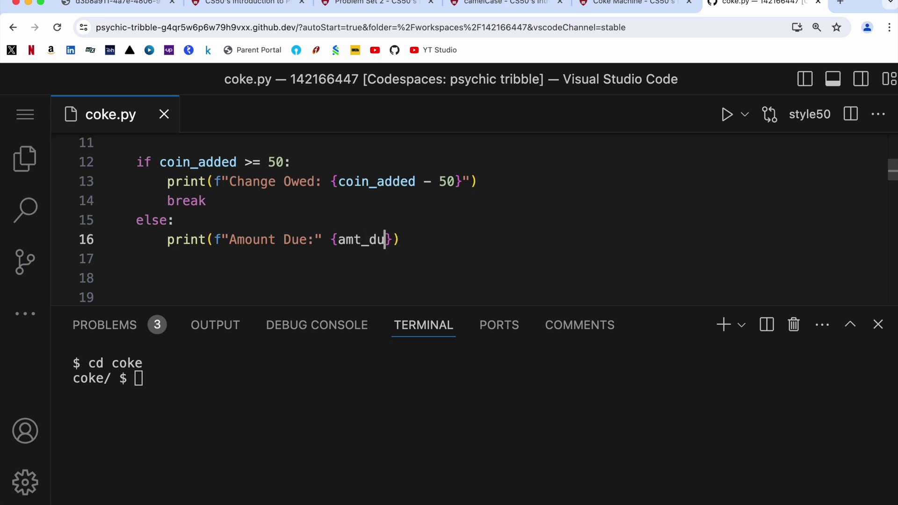
{"action": "type", "text": "e"}
{"action": "scroll", "coordinate": [325, 201], "scroll_direction": "up", "scroll_amount": 5}
{"action": "scroll", "coordinate": [325, 202], "scroll_direction": "up", "scroll_amount": 3}
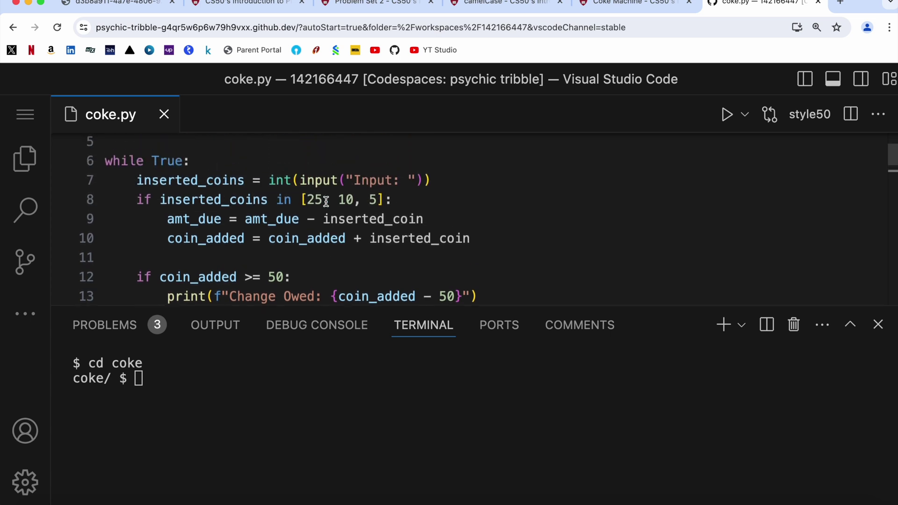
{"action": "scroll", "coordinate": [462, 222], "scroll_direction": "down", "scroll_amount": 7}
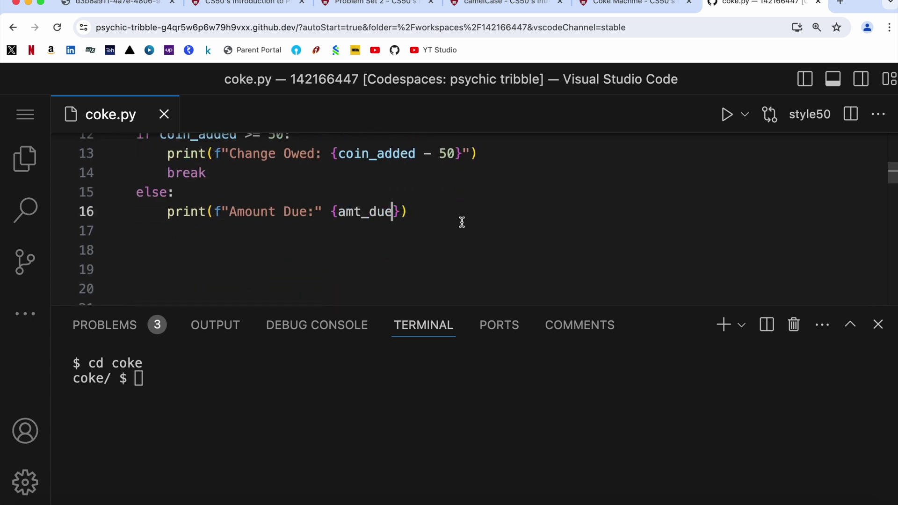
{"action": "scroll", "coordinate": [462, 223], "scroll_direction": "down", "scroll_amount": 5}
{"action": "scroll", "coordinate": [462, 223], "scroll_direction": "up", "scroll_amount": 4}
{"action": "scroll", "coordinate": [461, 223], "scroll_direction": "up", "scroll_amount": 2}
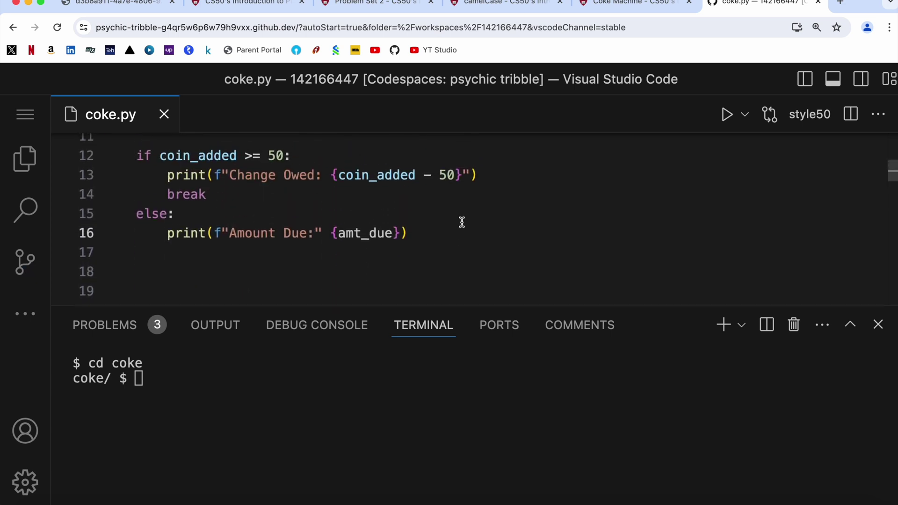
{"action": "left_click", "coordinate": [175, 389]}
{"action": "type", "text": "python c"}
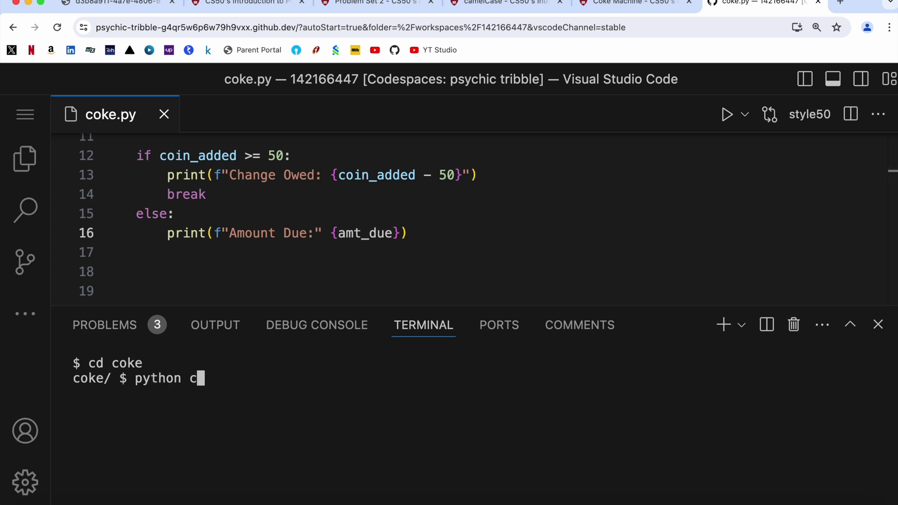
{"action": "type", "text": "oke.py"}
Run coke.py, then fix line 16 to read print(f"Amount Due: {amt_due}").
{"action": "key", "text": "Return"}
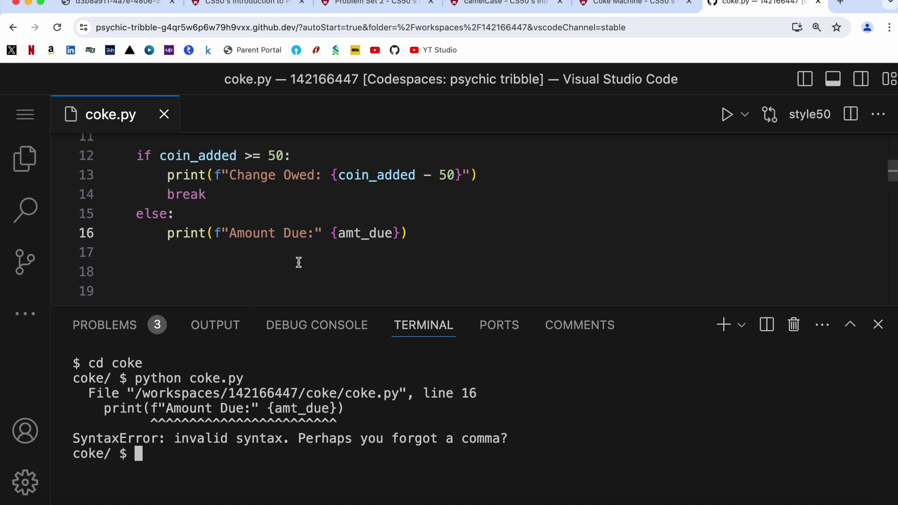
{"action": "left_click", "coordinate": [323, 233]}
{"action": "key", "text": "BackSpace"}
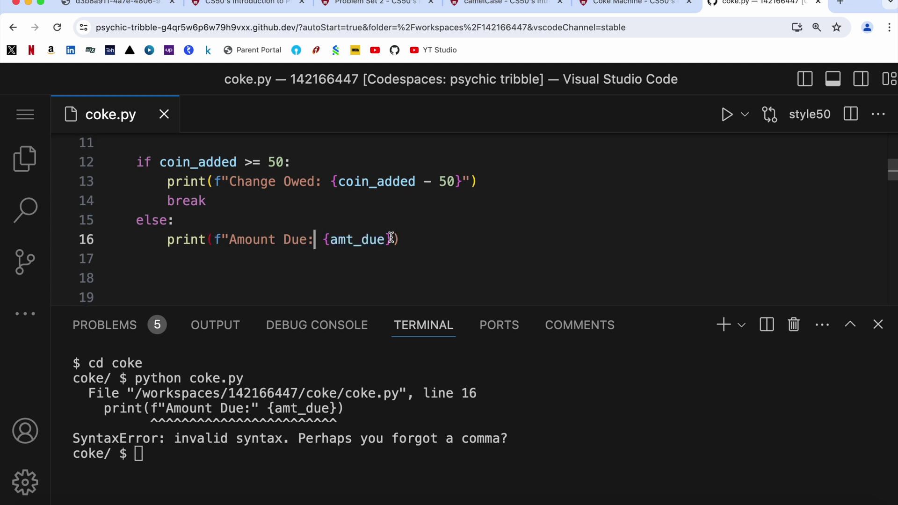
{"action": "left_click", "coordinate": [391, 239]}
{"action": "type", "text": "\""}
{"action": "left_click", "coordinate": [176, 473]}
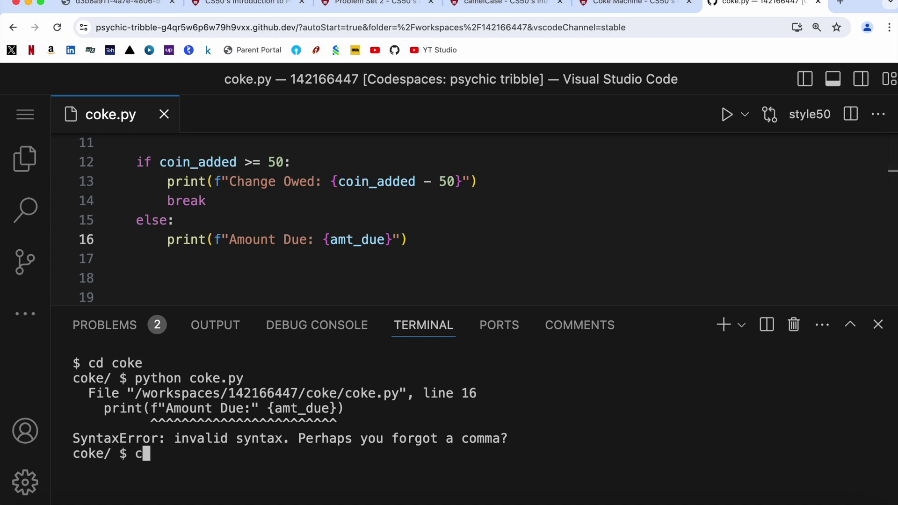
{"action": "type", "text": "clear"}
Clear the terminal and rerun coke.py with 44 then 25, exposing an inserted_coin NameError.
{"action": "key", "text": "Return"}
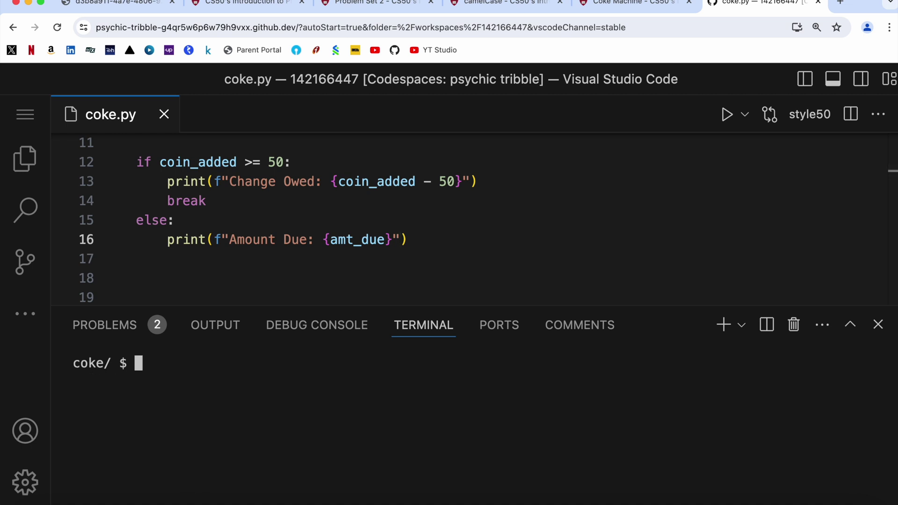
{"action": "key", "text": "Up"}
{"action": "key", "text": "Up"}
{"action": "key", "text": "Return"}
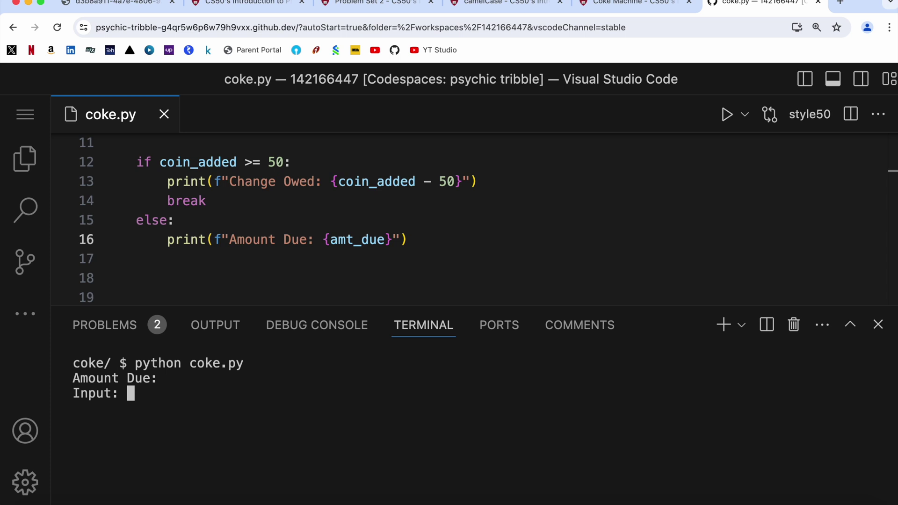
{"action": "type", "text": "44"}
{"action": "key", "text": "Return"}
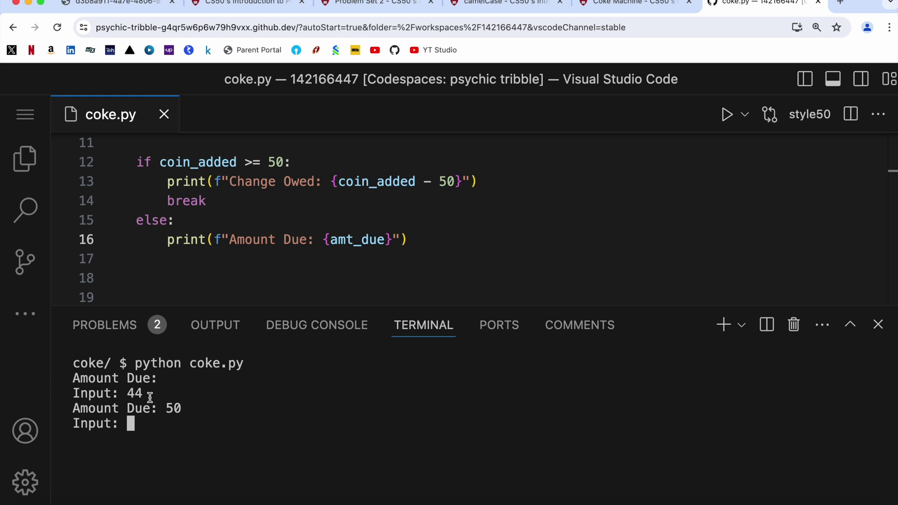
{"action": "scroll", "coordinate": [327, 251], "scroll_direction": "up", "scroll_amount": 3}
{"action": "scroll", "coordinate": [327, 251], "scroll_direction": "up", "scroll_amount": 1}
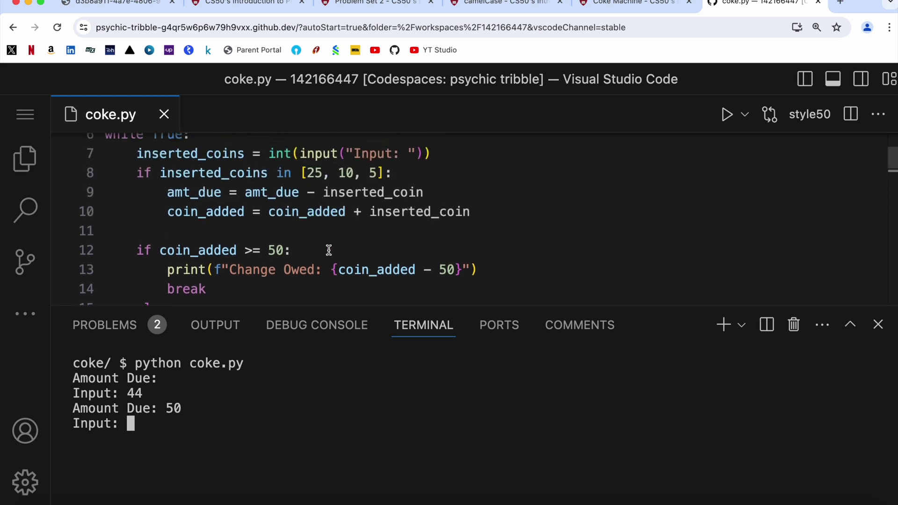
{"action": "scroll", "coordinate": [327, 250], "scroll_direction": "down", "scroll_amount": 3}
{"action": "scroll", "coordinate": [327, 250], "scroll_direction": "down", "scroll_amount": 3}
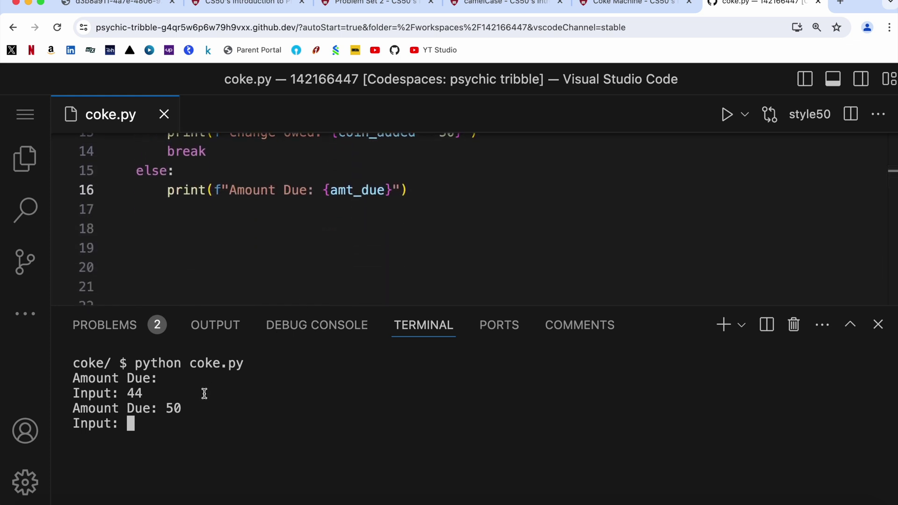
{"action": "type", "text": "25"}
{"action": "key", "text": "Return"}
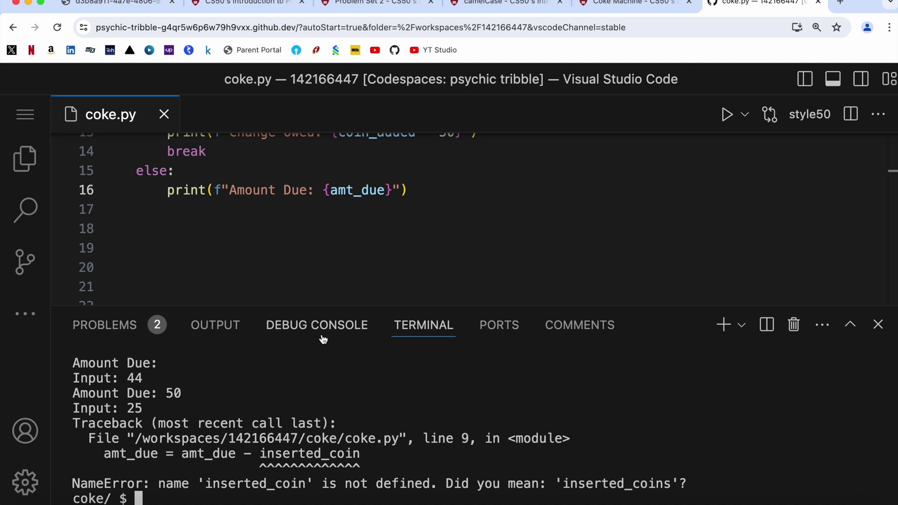
{"action": "scroll", "coordinate": [377, 282], "scroll_direction": "up", "scroll_amount": 1}
{"action": "scroll", "coordinate": [377, 281], "scroll_direction": "up", "scroll_amount": 2}
{"action": "scroll", "coordinate": [376, 282], "scroll_direction": "up", "scroll_amount": 2}
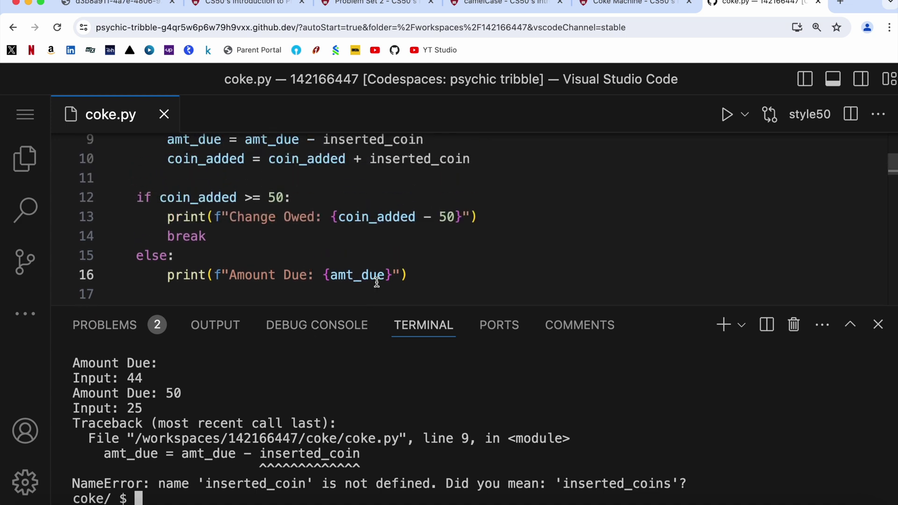
{"action": "scroll", "coordinate": [376, 282], "scroll_direction": "up", "scroll_amount": 2}
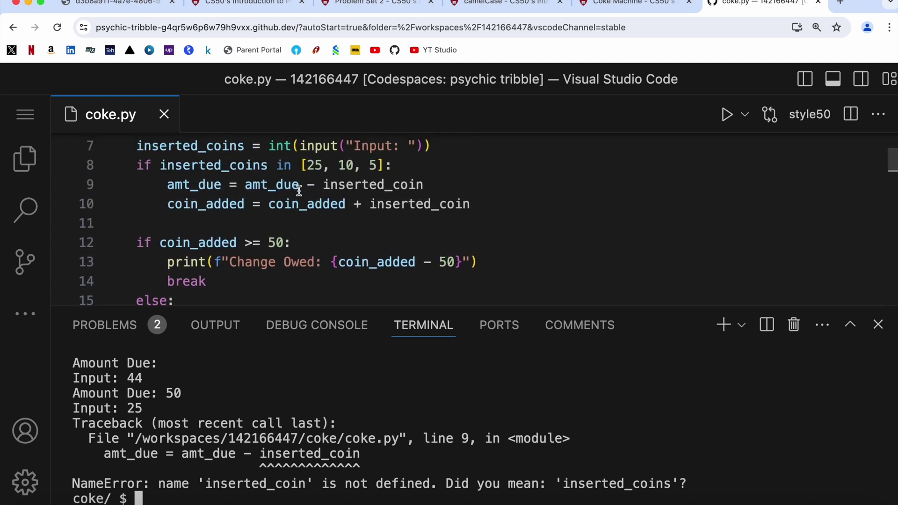
{"action": "scroll", "coordinate": [296, 181], "scroll_direction": "up", "scroll_amount": 1}
{"action": "scroll", "coordinate": [297, 184], "scroll_direction": "down", "scroll_amount": 1}
{"action": "scroll", "coordinate": [296, 184], "scroll_direction": "down", "scroll_amount": 2}
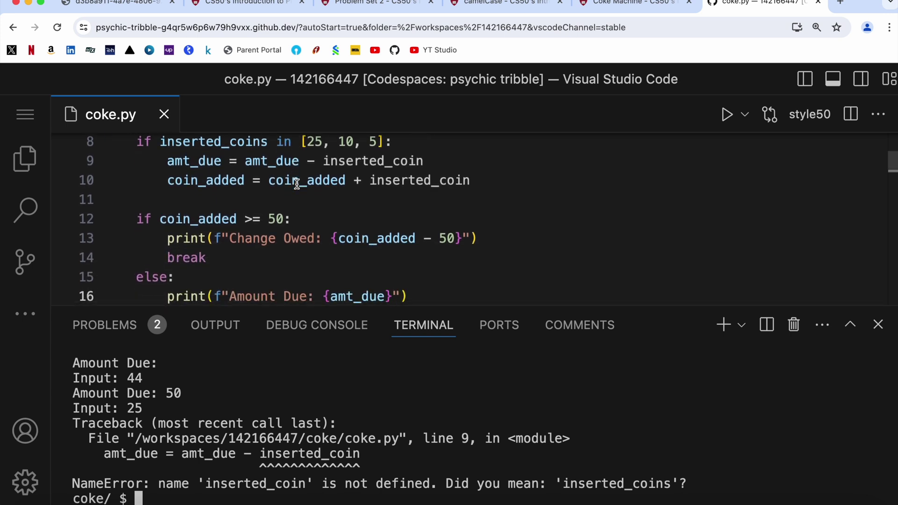
{"action": "scroll", "coordinate": [296, 184], "scroll_direction": "down", "scroll_amount": 1}
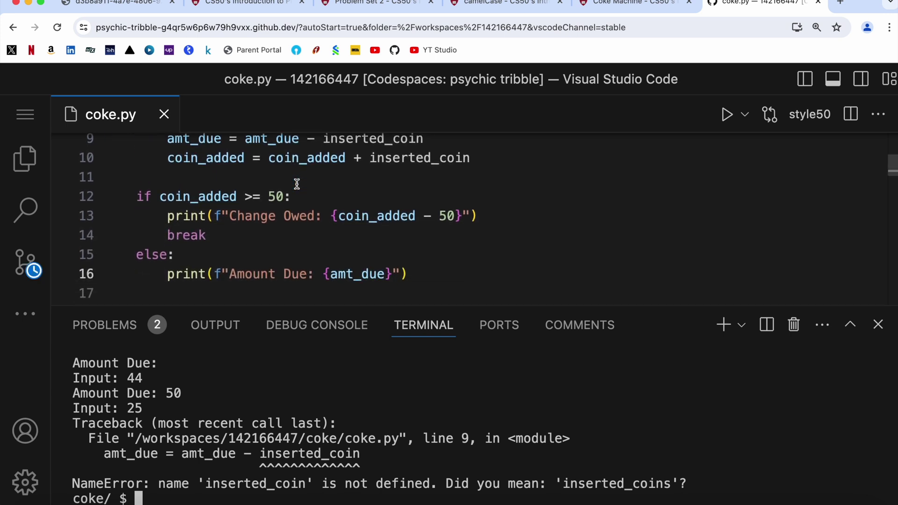
{"action": "scroll", "coordinate": [363, 227], "scroll_direction": "up", "scroll_amount": 1}
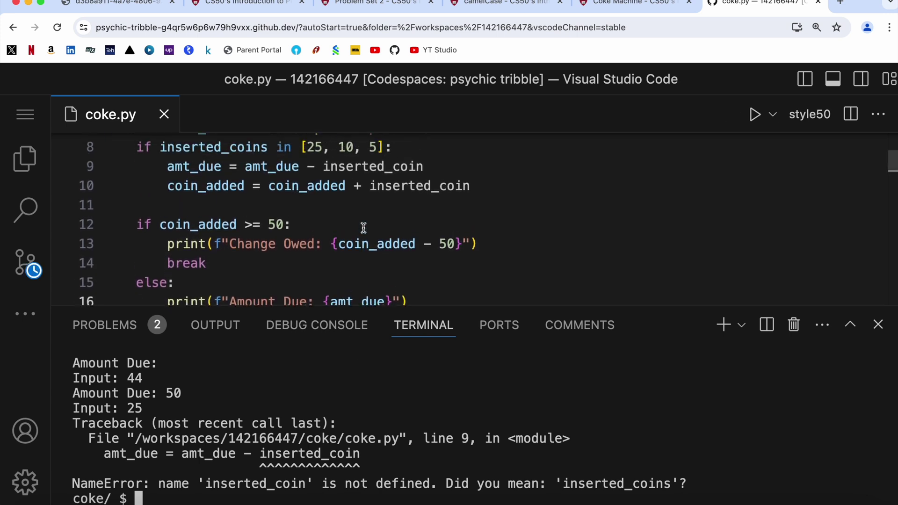
{"action": "scroll", "coordinate": [363, 227], "scroll_direction": "up", "scroll_amount": 2}
Rename inserted_coin to inserted_coins on lines 9 and 10 and clear the terminal.
{"action": "left_click", "coordinate": [425, 204]}
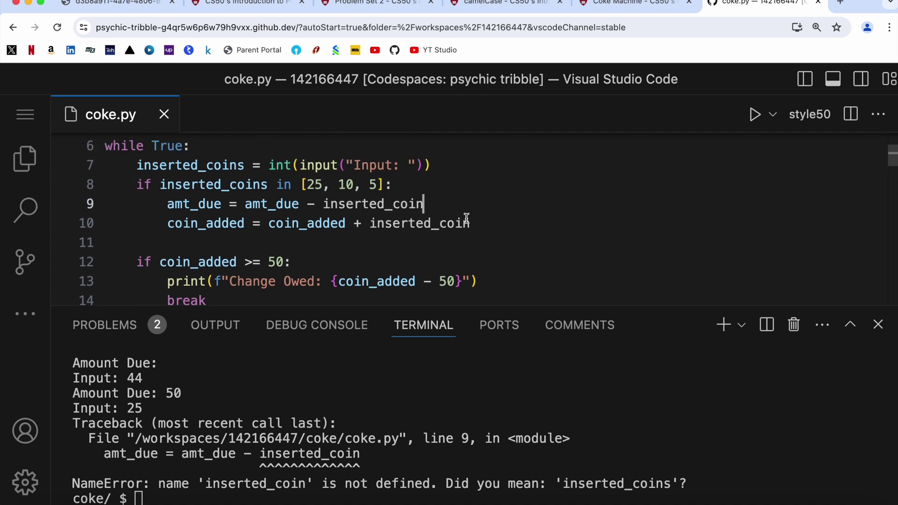
{"action": "type", "text": "s"}
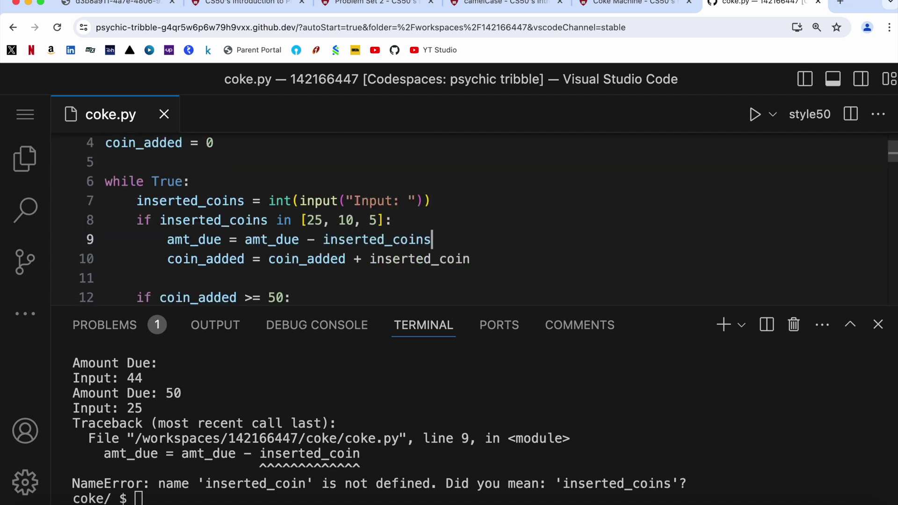
{"action": "scroll", "coordinate": [362, 227], "scroll_direction": "down", "scroll_amount": 3}
{"action": "left_click", "coordinate": [208, 487]}
{"action": "type", "text": "c"}
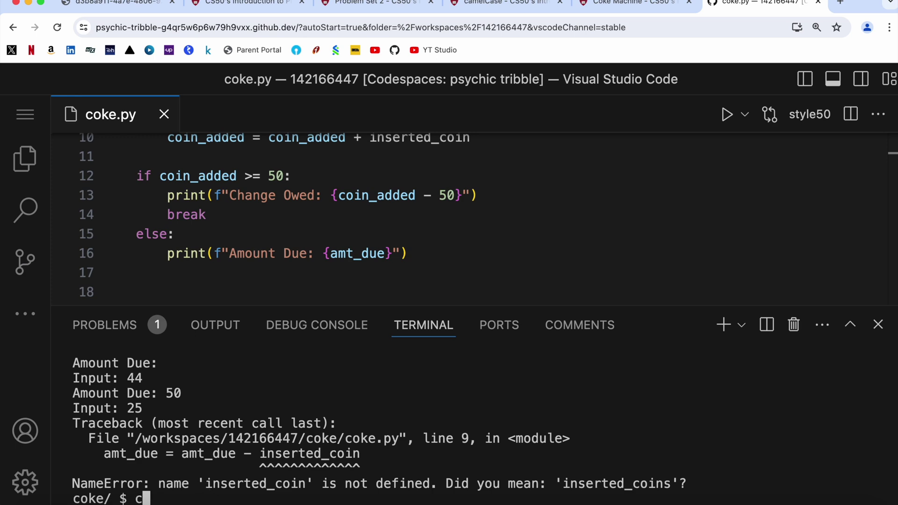
{"action": "type", "text": "lear"}
{"action": "key", "text": "Return"}
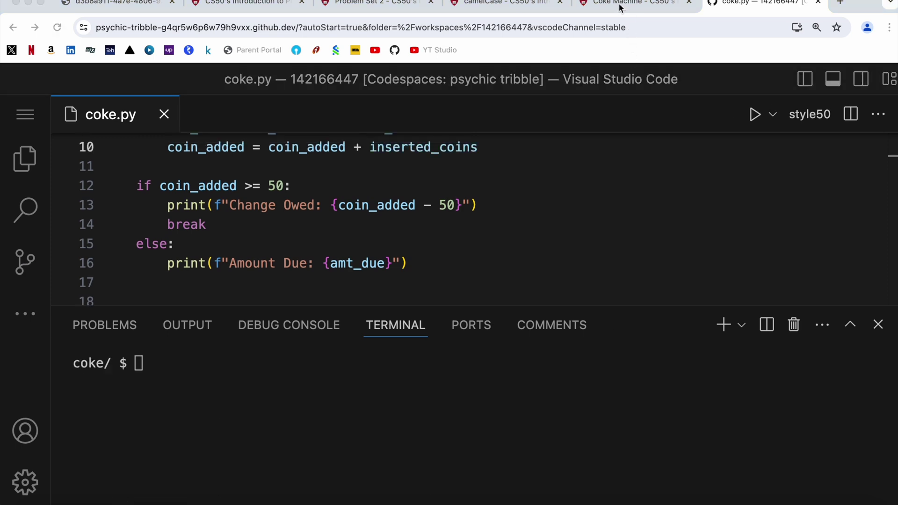
{"action": "left_click", "coordinate": [621, 7]}
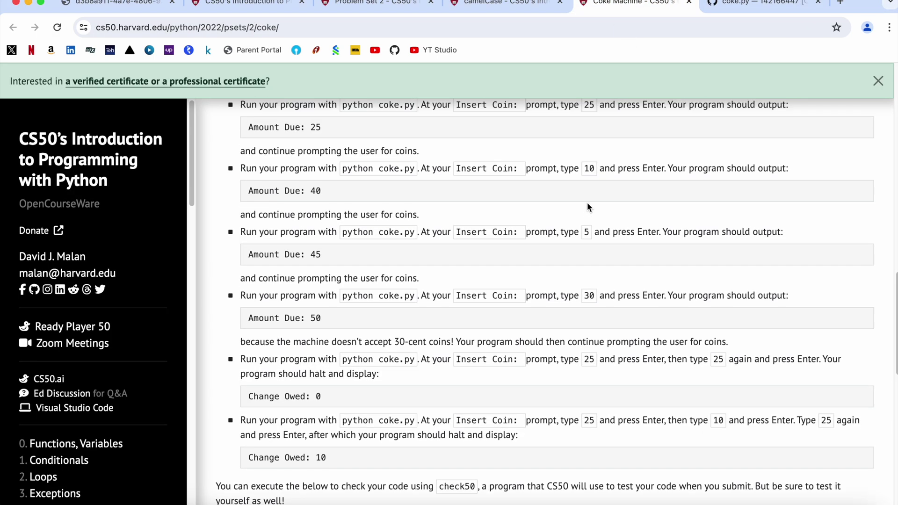
{"action": "scroll", "coordinate": [588, 202], "scroll_direction": "up", "scroll_amount": 1}
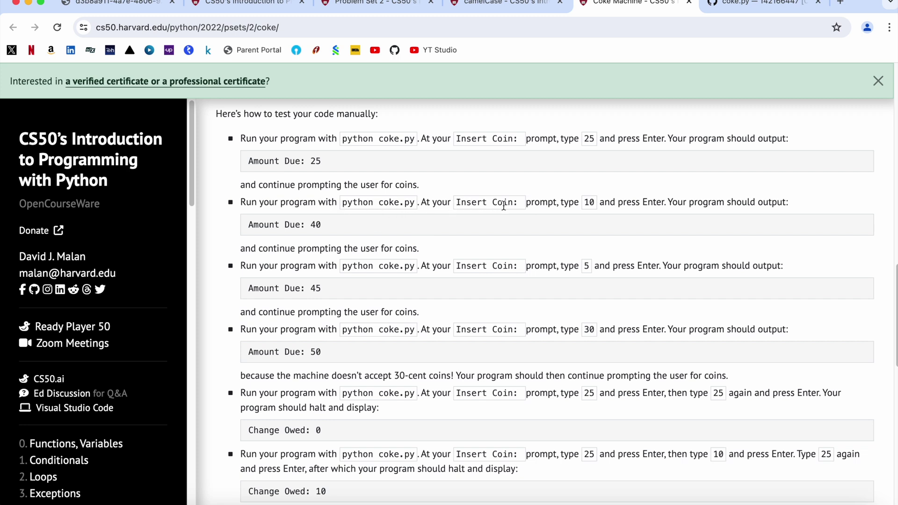
Rerun coke.py with coins 10, 10, 5 and 25, ending with Change Owed: 0.
{"action": "left_click", "coordinate": [758, 3]}
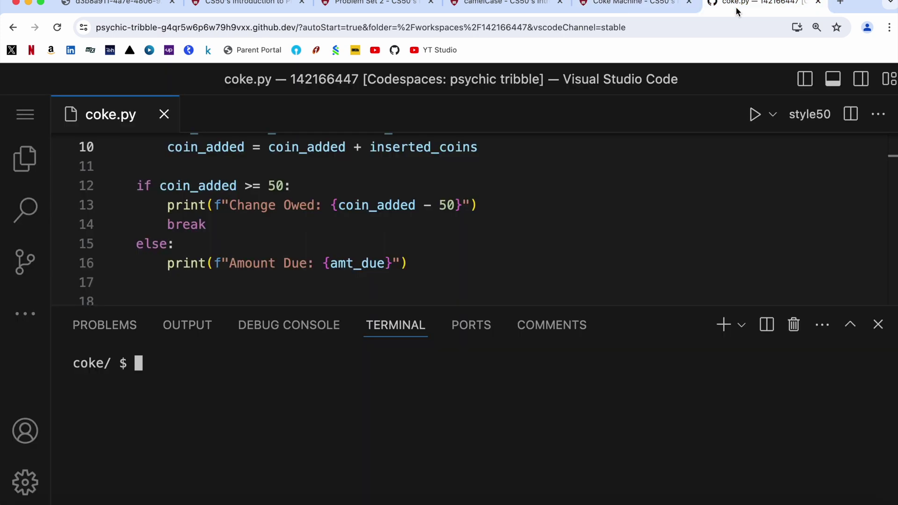
{"action": "key", "text": "Up"}
{"action": "key", "text": "Up"}
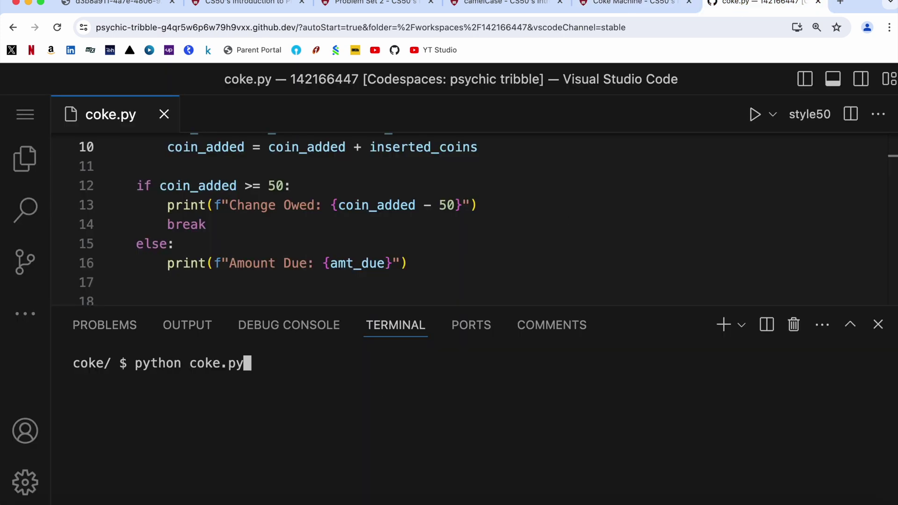
{"action": "key", "text": "Return"}
{"action": "type", "text": "1"}
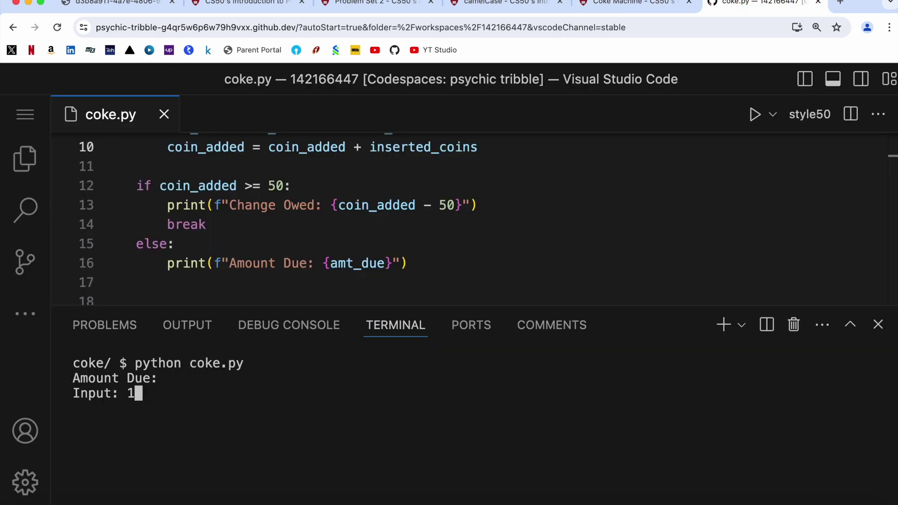
{"action": "type", "text": "0"}
{"action": "key", "text": "Return"}
{"action": "type", "text": "1"}
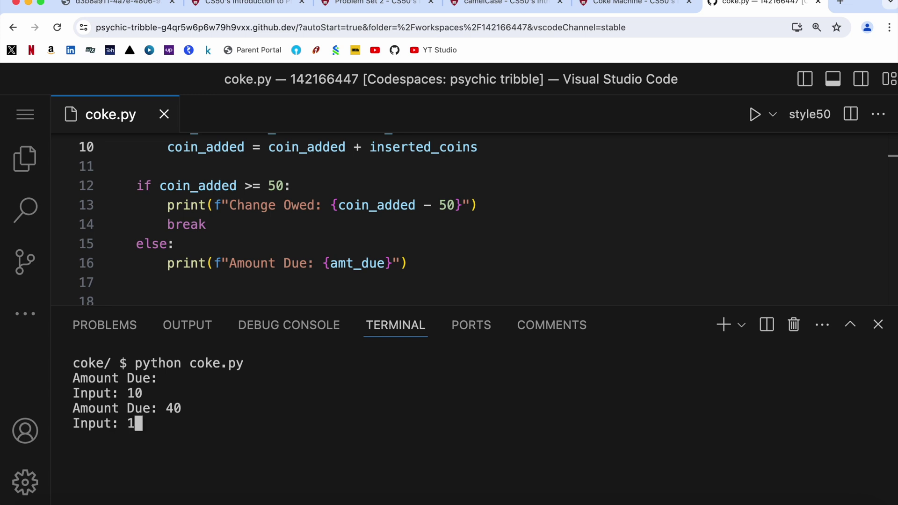
{"action": "type", "text": "0"}
{"action": "key", "text": "Return"}
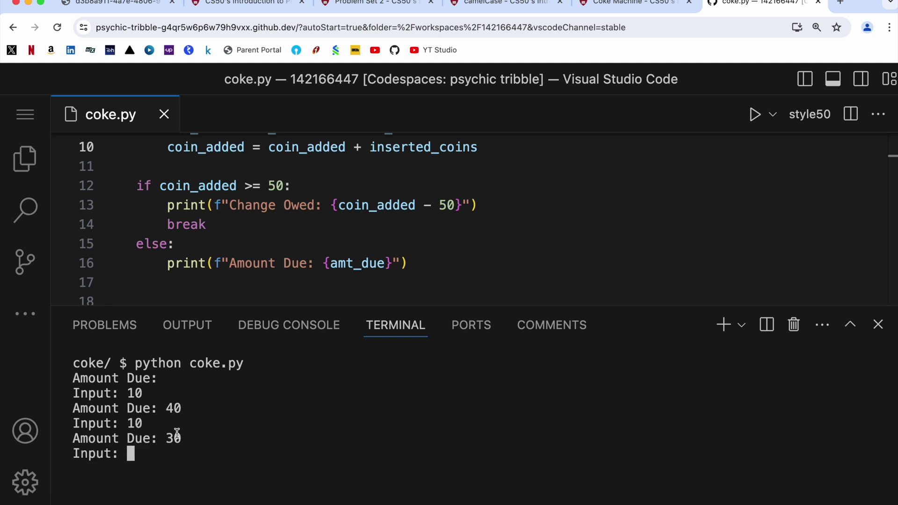
{"action": "type", "text": "5"}
{"action": "key", "text": "Return"}
{"action": "type", "text": "25"}
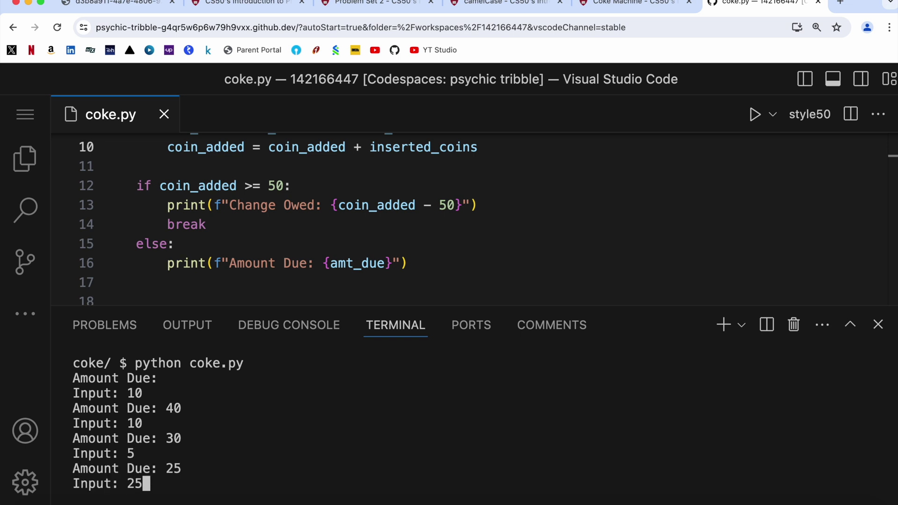
{"action": "key", "text": "Return"}
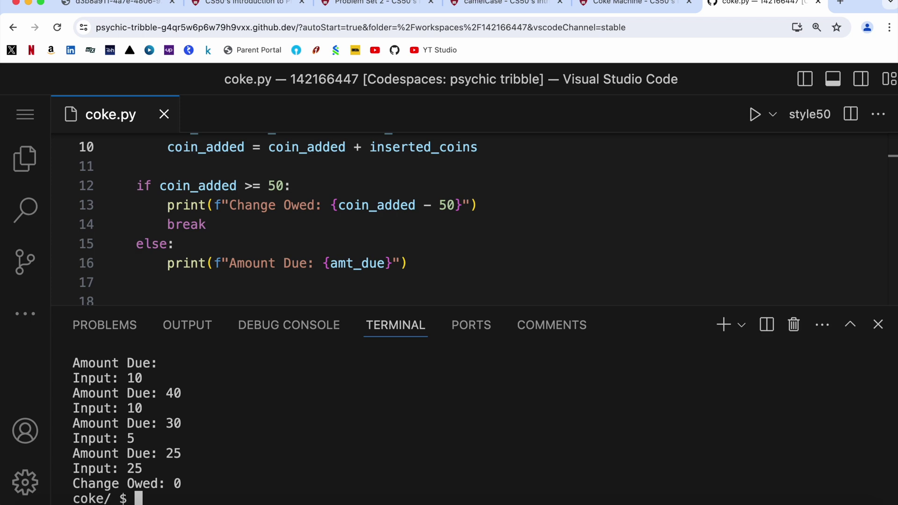
Copy the check50 command from the Coke Machine problem page.
{"action": "left_click", "coordinate": [592, 4]}
{"action": "scroll", "coordinate": [533, 248], "scroll_direction": "down", "scroll_amount": 5}
{"action": "scroll", "coordinate": [533, 248], "scroll_direction": "down", "scroll_amount": 3}
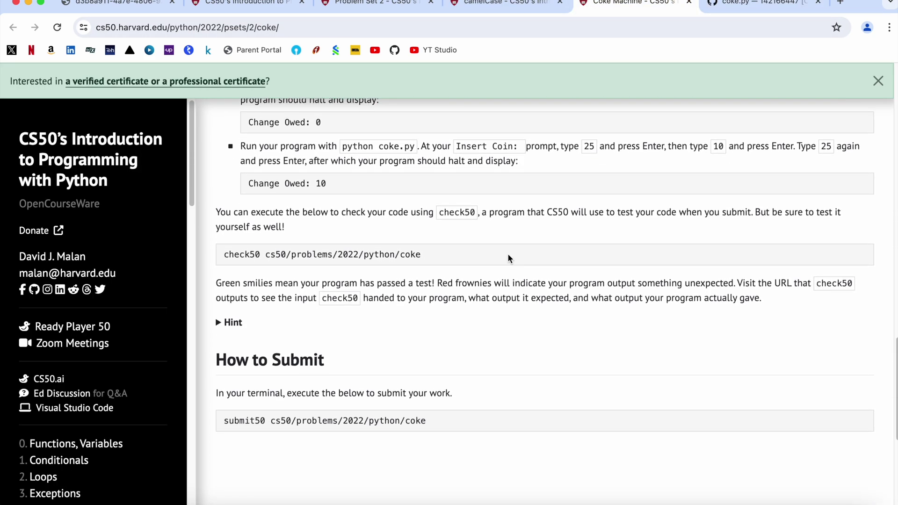
{"action": "left_click_drag", "start_coordinate": [422, 254], "coordinate": [225, 255]}
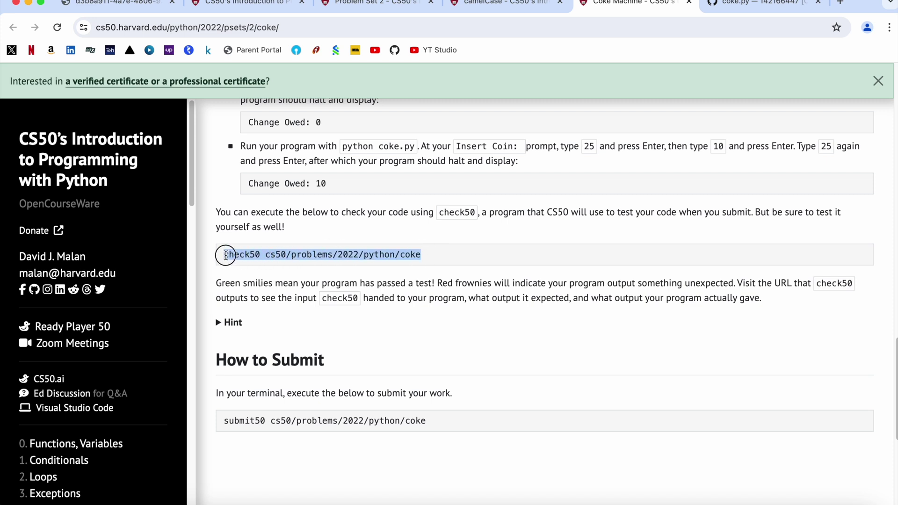
{"action": "key", "text": "super+c"}
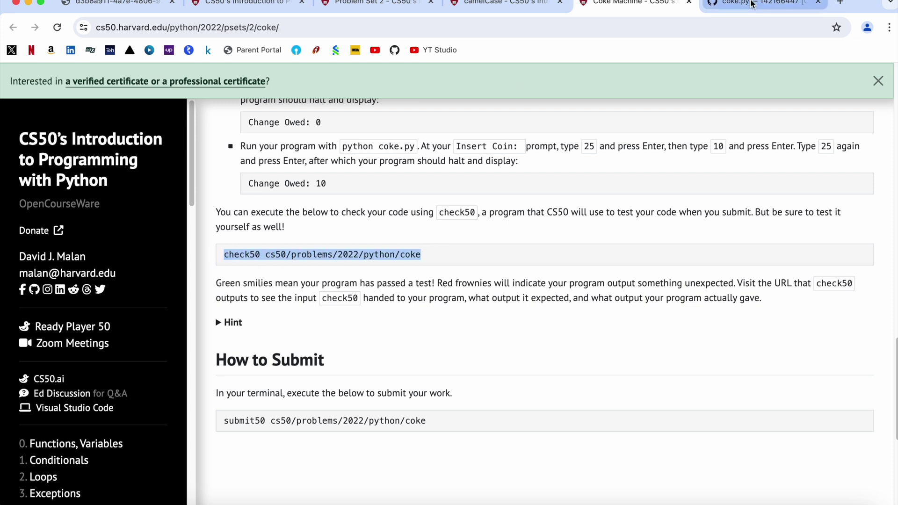
{"action": "left_click", "coordinate": [751, 3]}
{"action": "type", "text": "cl"}
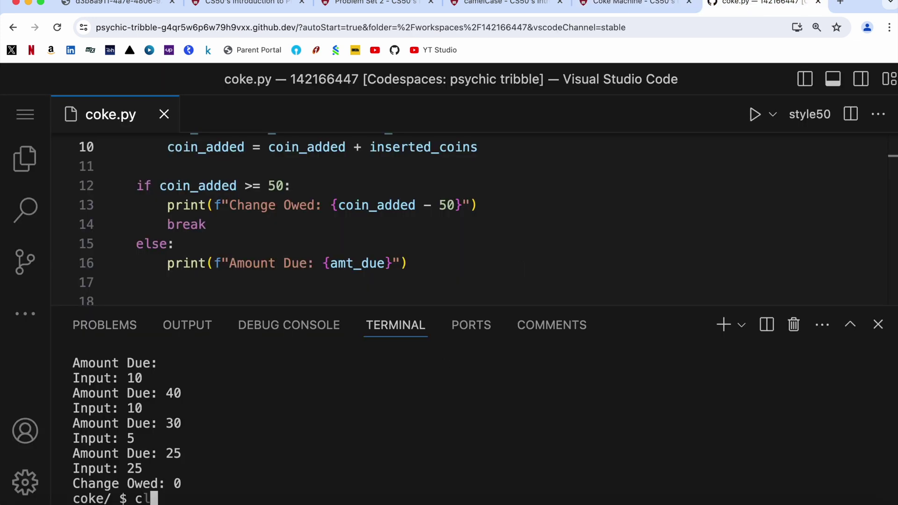
{"action": "type", "text": "ear"}
Clear the terminal, then paste and run the copied check50 command for coke.
{"action": "key", "text": "Return"}
{"action": "key", "text": "super+v"}
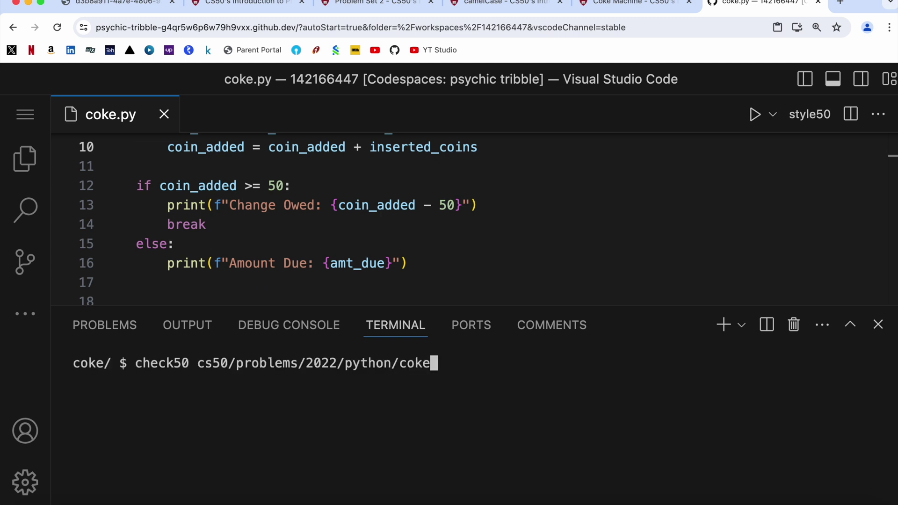
{"action": "key", "text": "Return"}
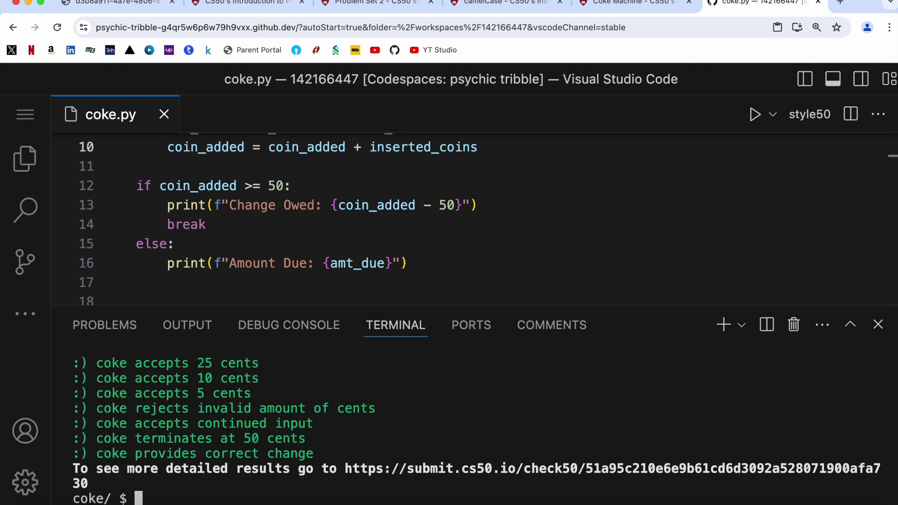
{"action": "scroll", "coordinate": [364, 392], "scroll_direction": "up", "scroll_amount": 2}
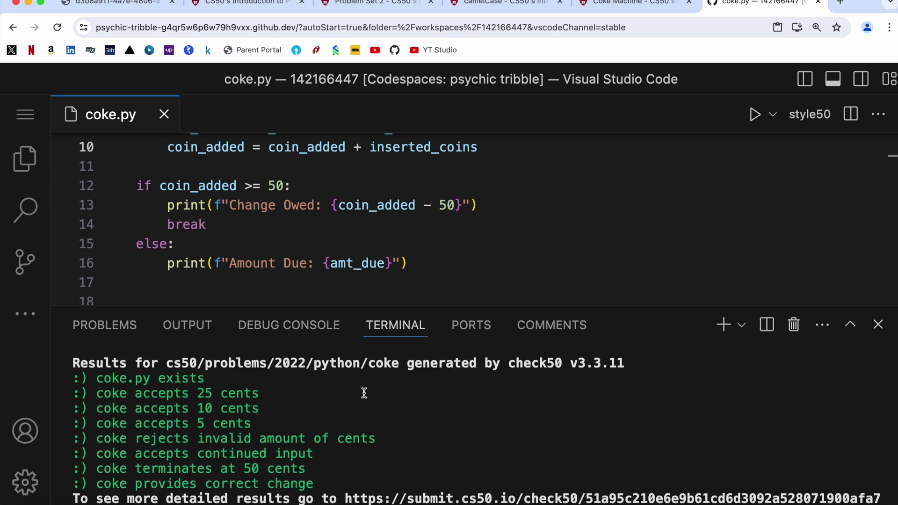
{"action": "scroll", "coordinate": [364, 393], "scroll_direction": "down", "scroll_amount": 2}
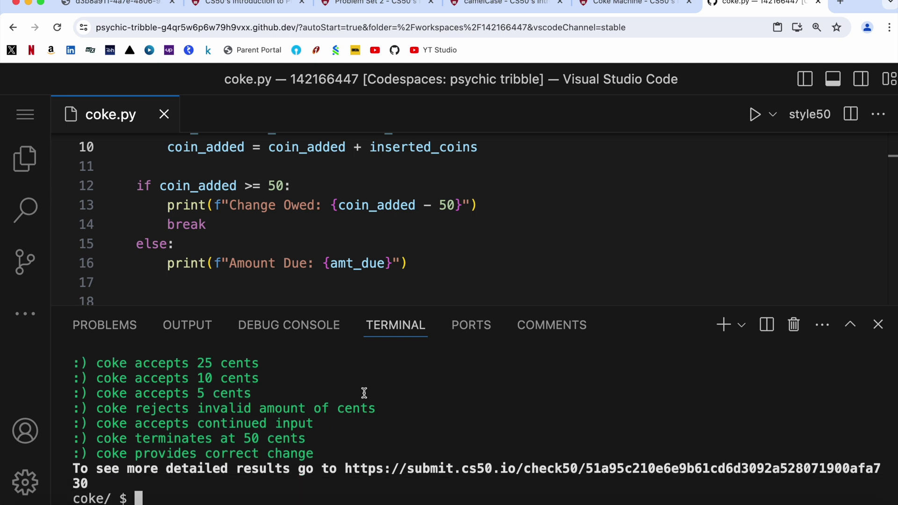